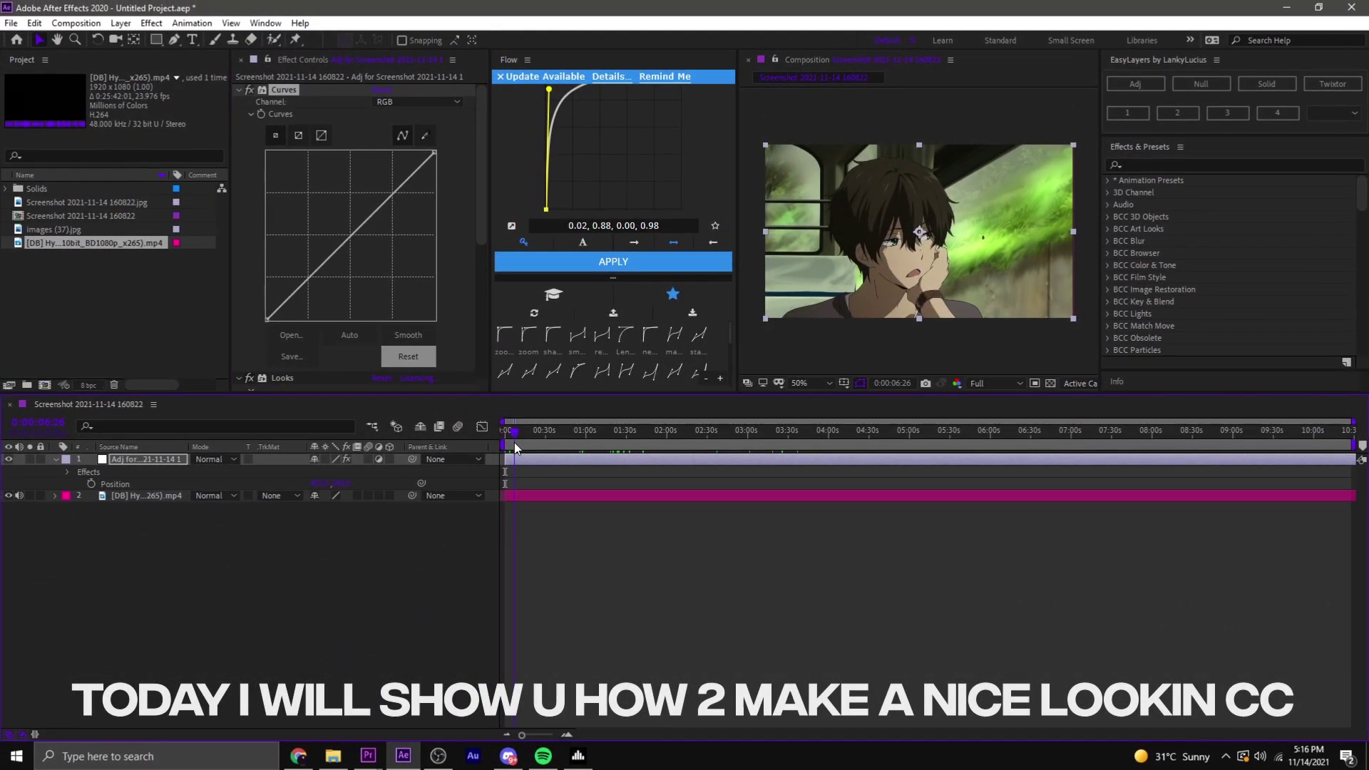
# - Preview the clip, return to frame 0, and raise the Curves black point to lift shadows
pyautogui.moveTo(515, 448); pyautogui.dragTo(939, 438)
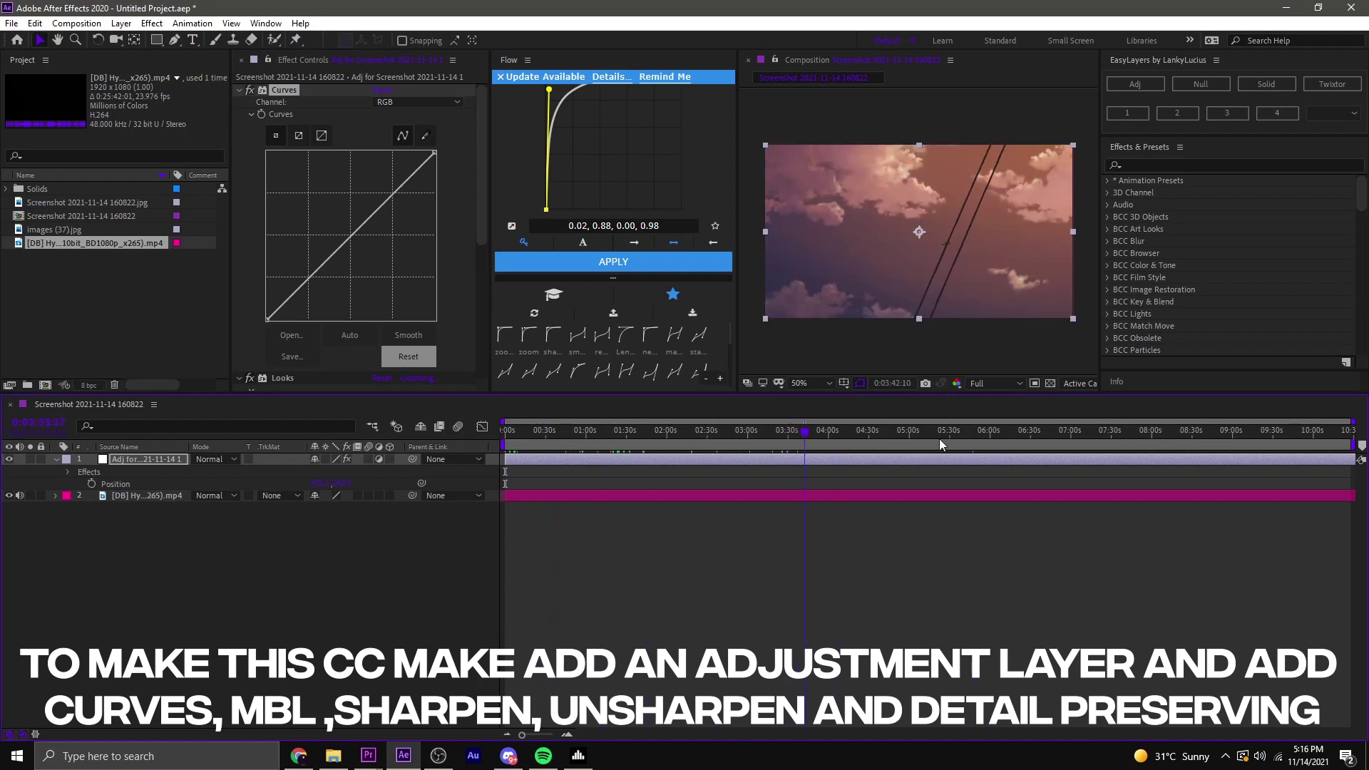
pyautogui.press('Home')
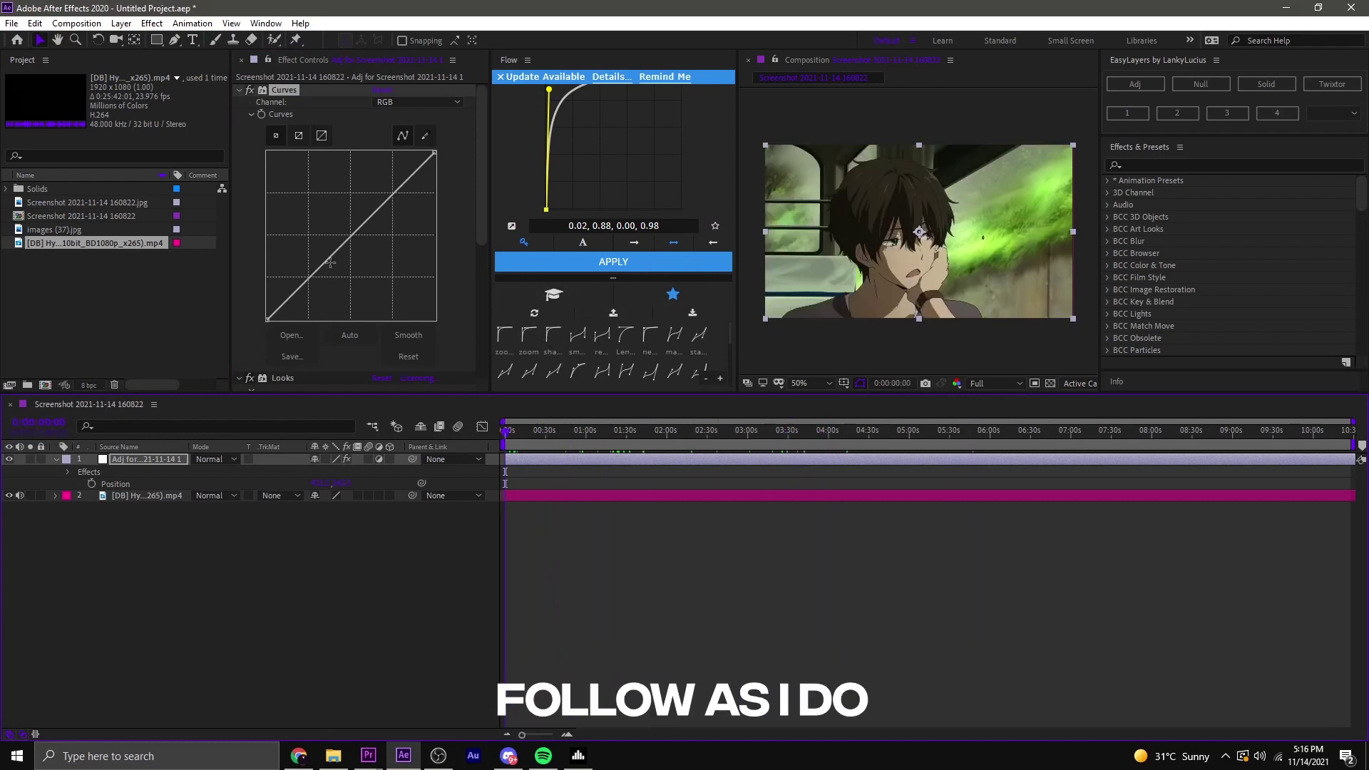
pyautogui.click(308, 277)
pyautogui.moveTo(268, 319); pyautogui.dragTo(265, 295)
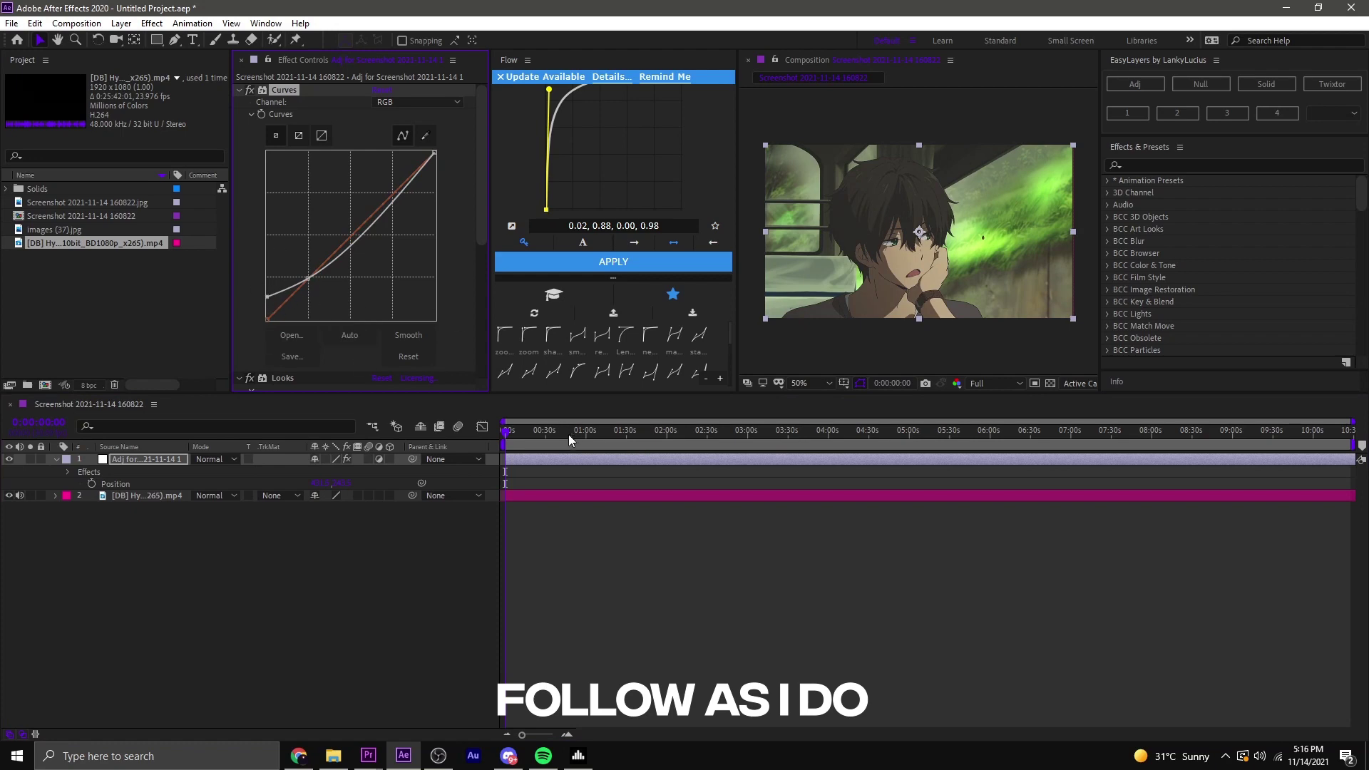
# - Review the Detail-preserving Upscale, Sharpen and Unsharp Mask effects, then launch the Looks editor
pyautogui.scroll(-3, 327, 298)
pyautogui.scroll(-2, 314, 214)
pyautogui.scroll(-3, 286, 126)
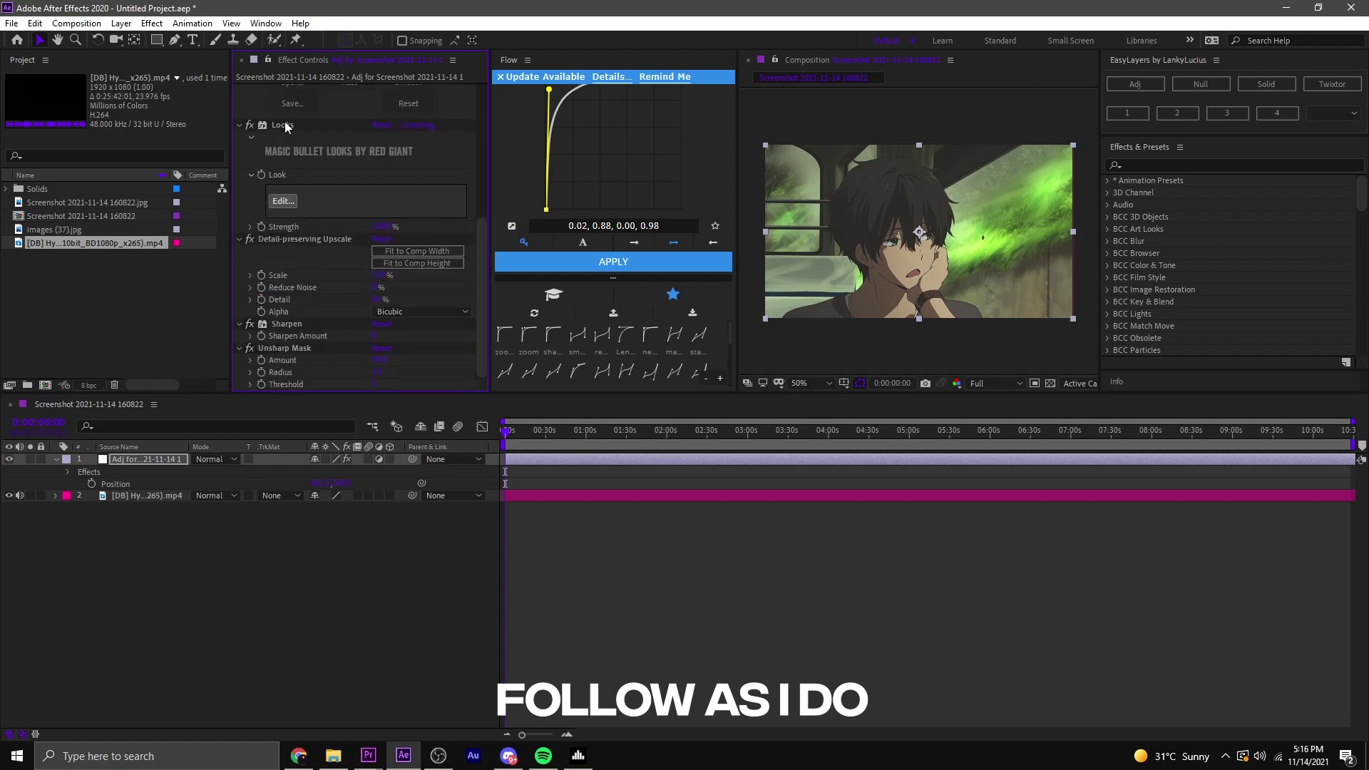
pyautogui.click(293, 239)
pyautogui.click(293, 325)
pyautogui.click(292, 348)
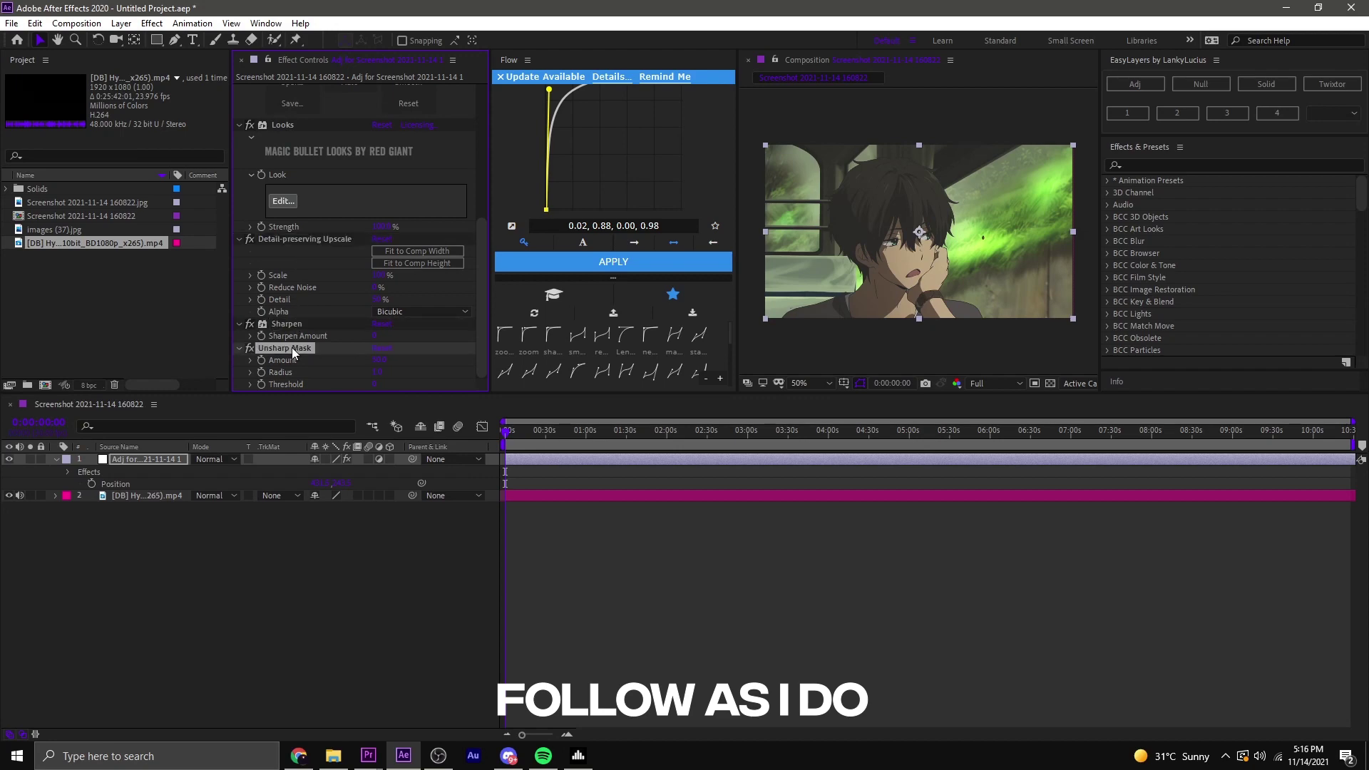
pyautogui.scroll(2, 293, 348)
pyautogui.click(293, 267)
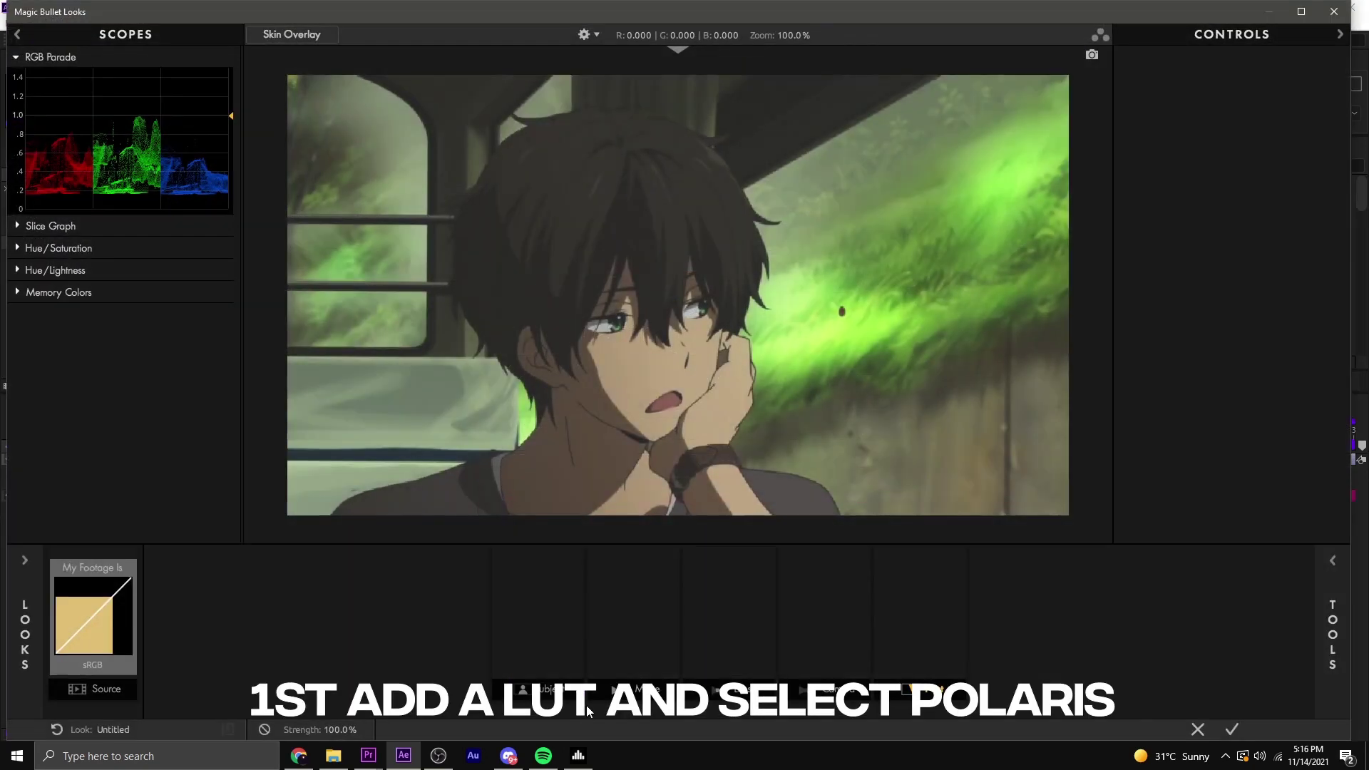
# - Add two LUT tools to the chain, set to Polaris and Blue Unity
pyautogui.click(1315, 567)
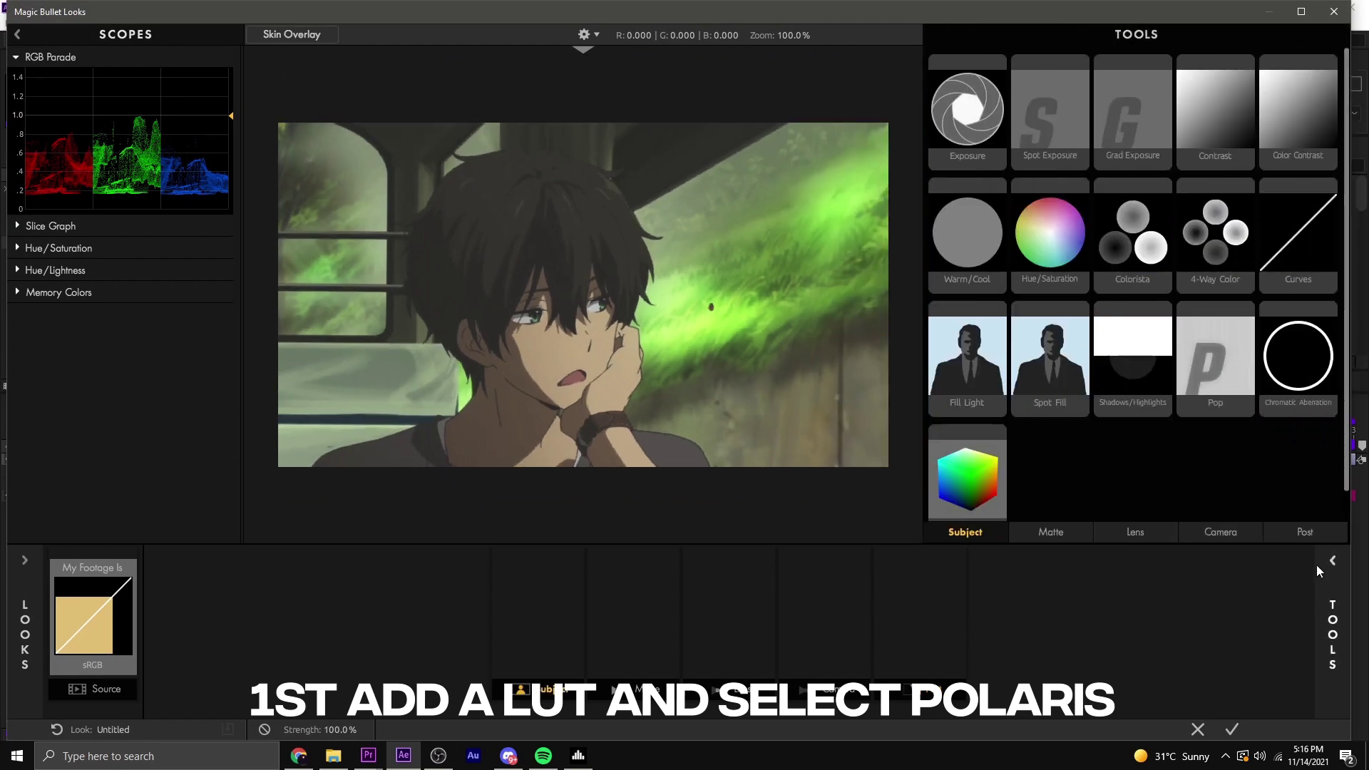
pyautogui.moveTo(952, 452); pyautogui.dragTo(537, 606)
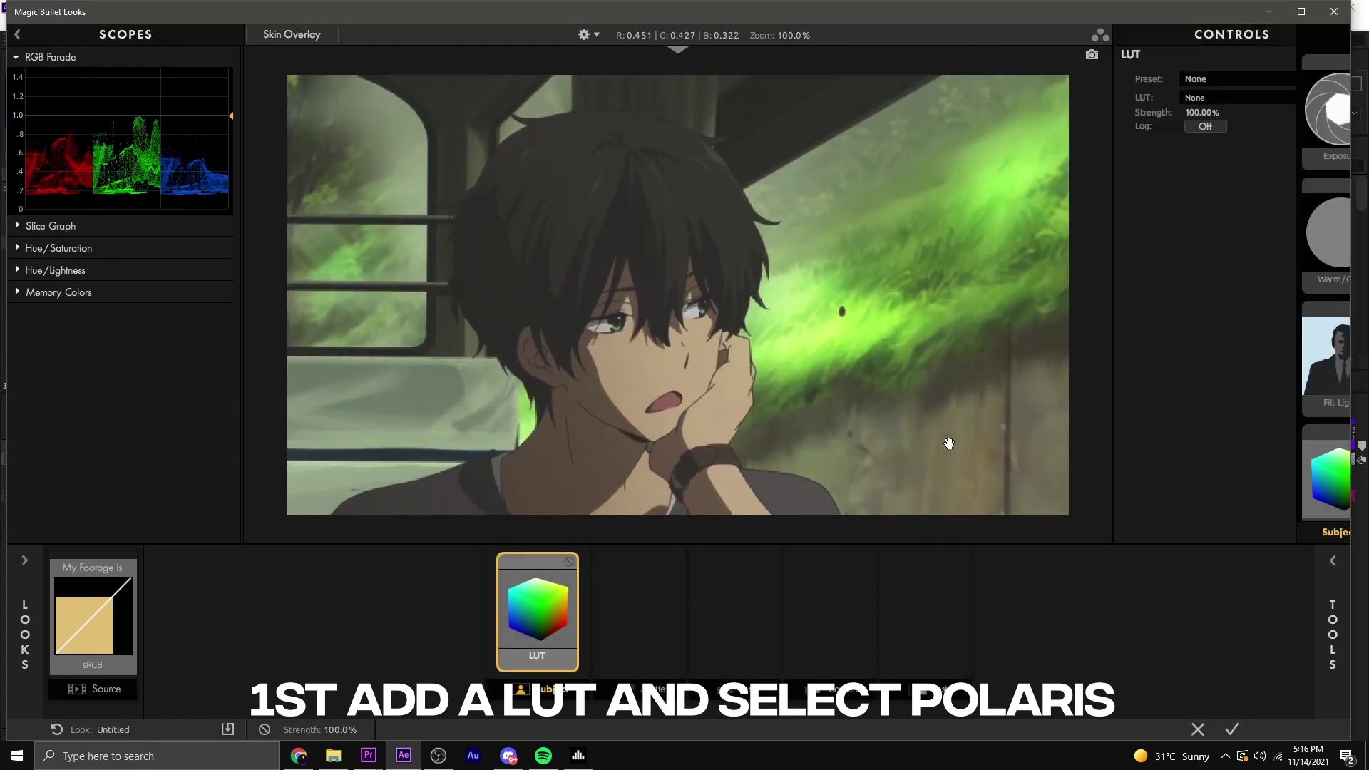
pyautogui.click(1210, 100)
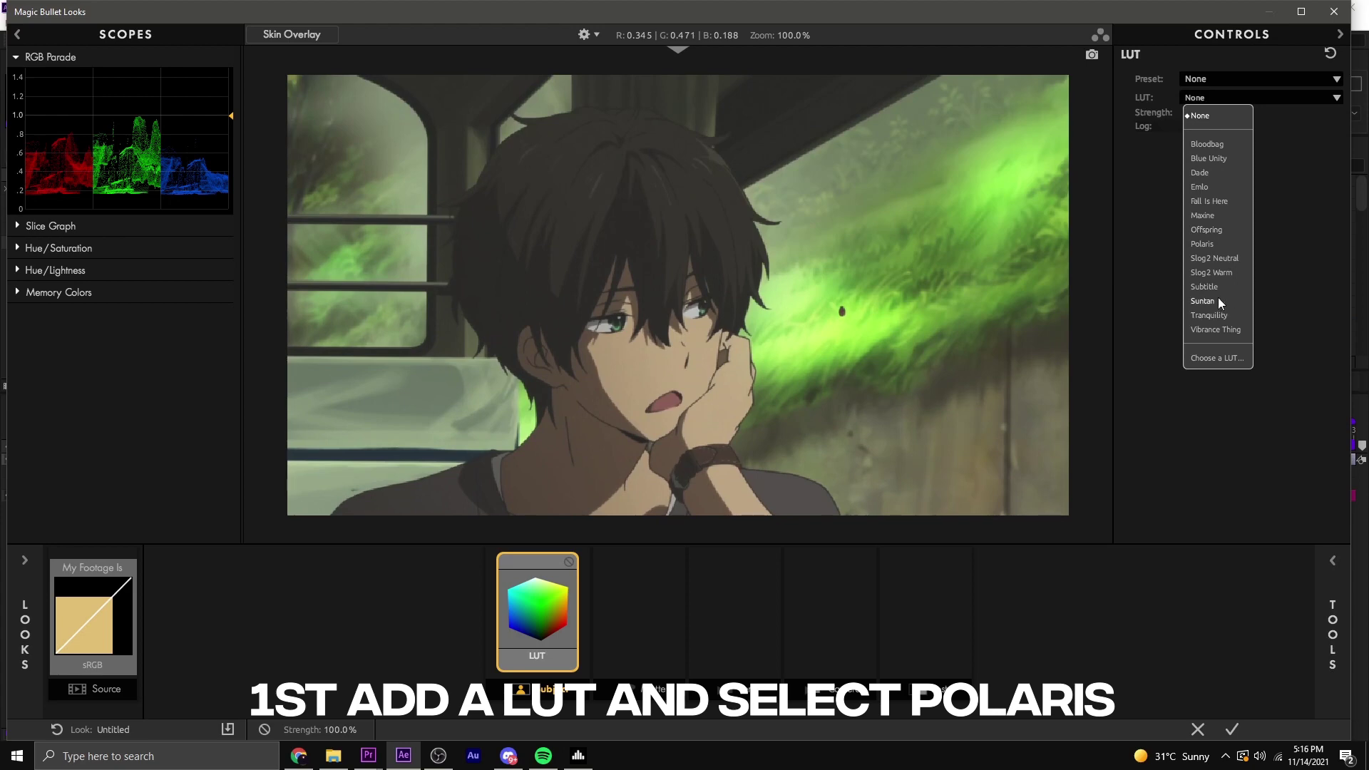
pyautogui.click(1210, 245)
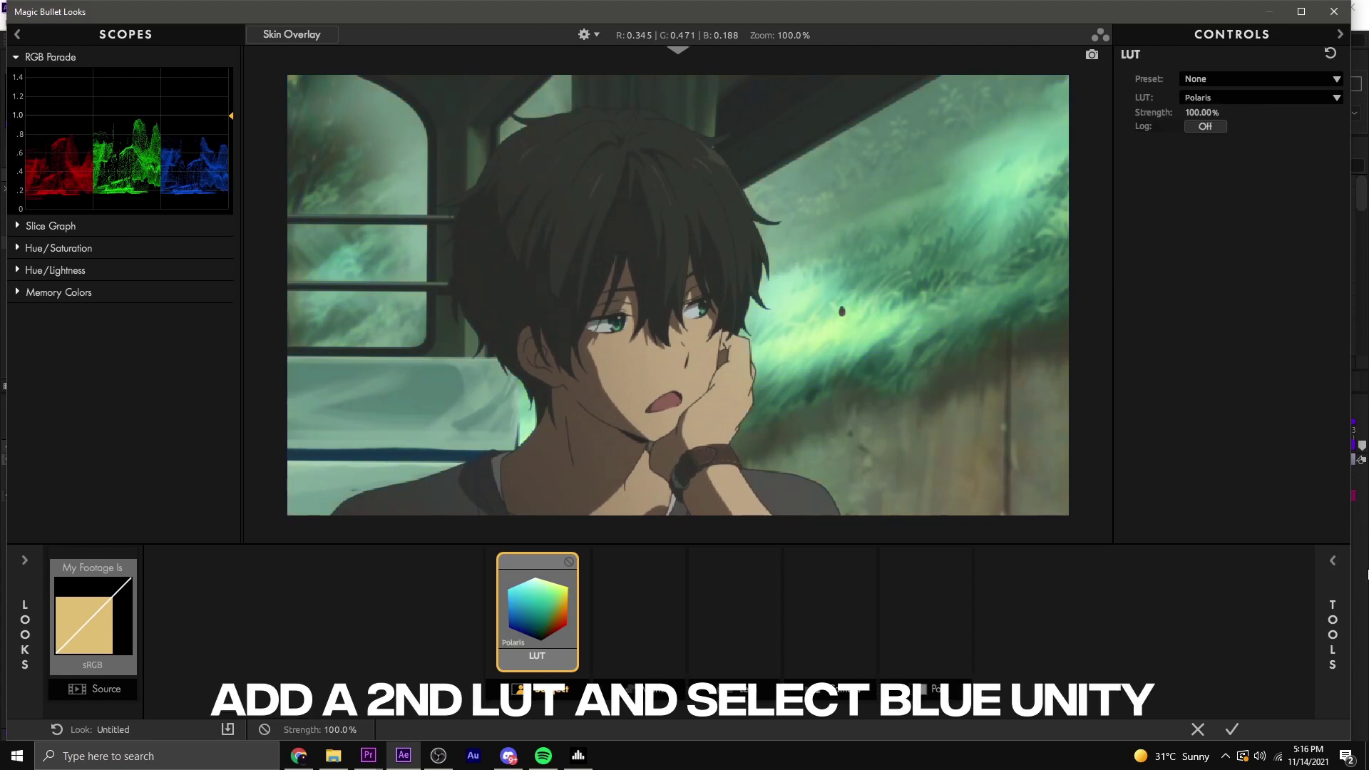
pyautogui.click(1329, 564)
pyautogui.moveTo(951, 464); pyautogui.dragTo(582, 612)
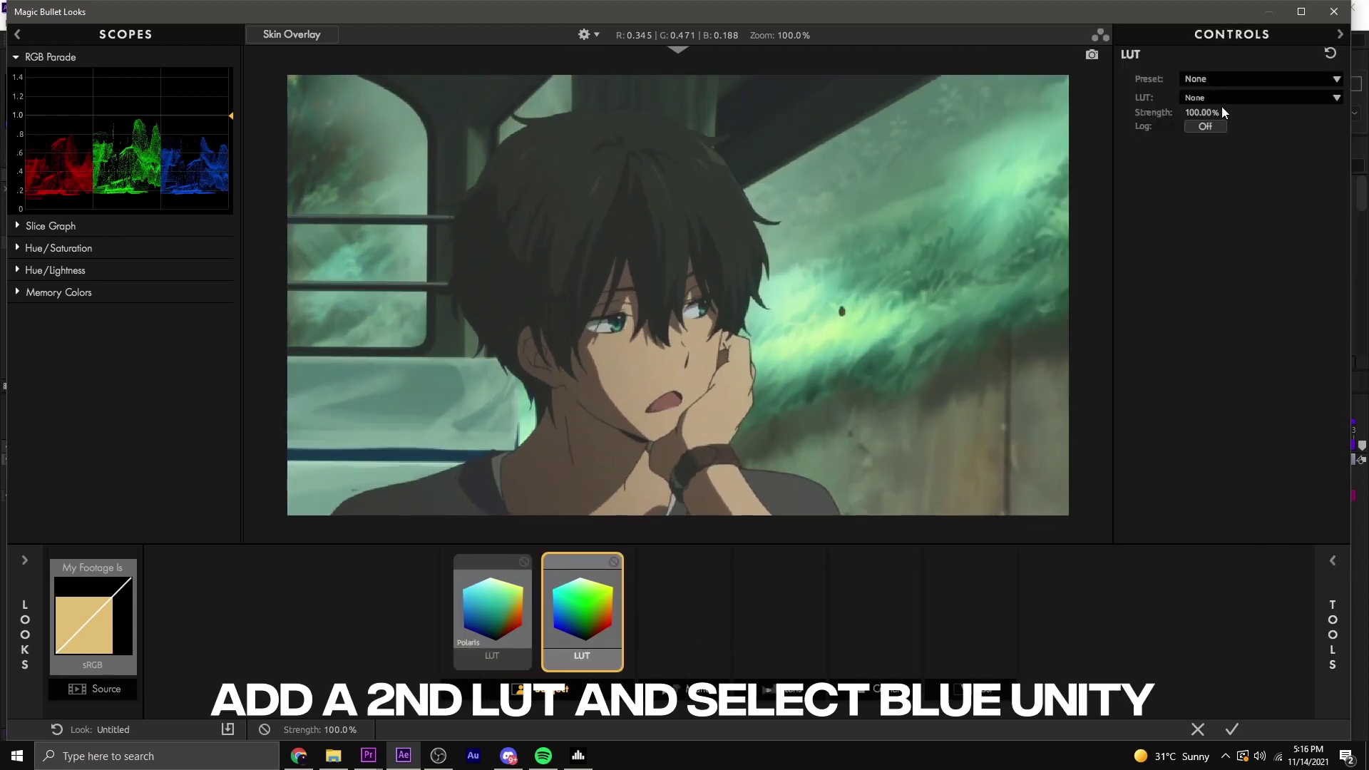
pyautogui.click(1222, 99)
pyautogui.click(1216, 156)
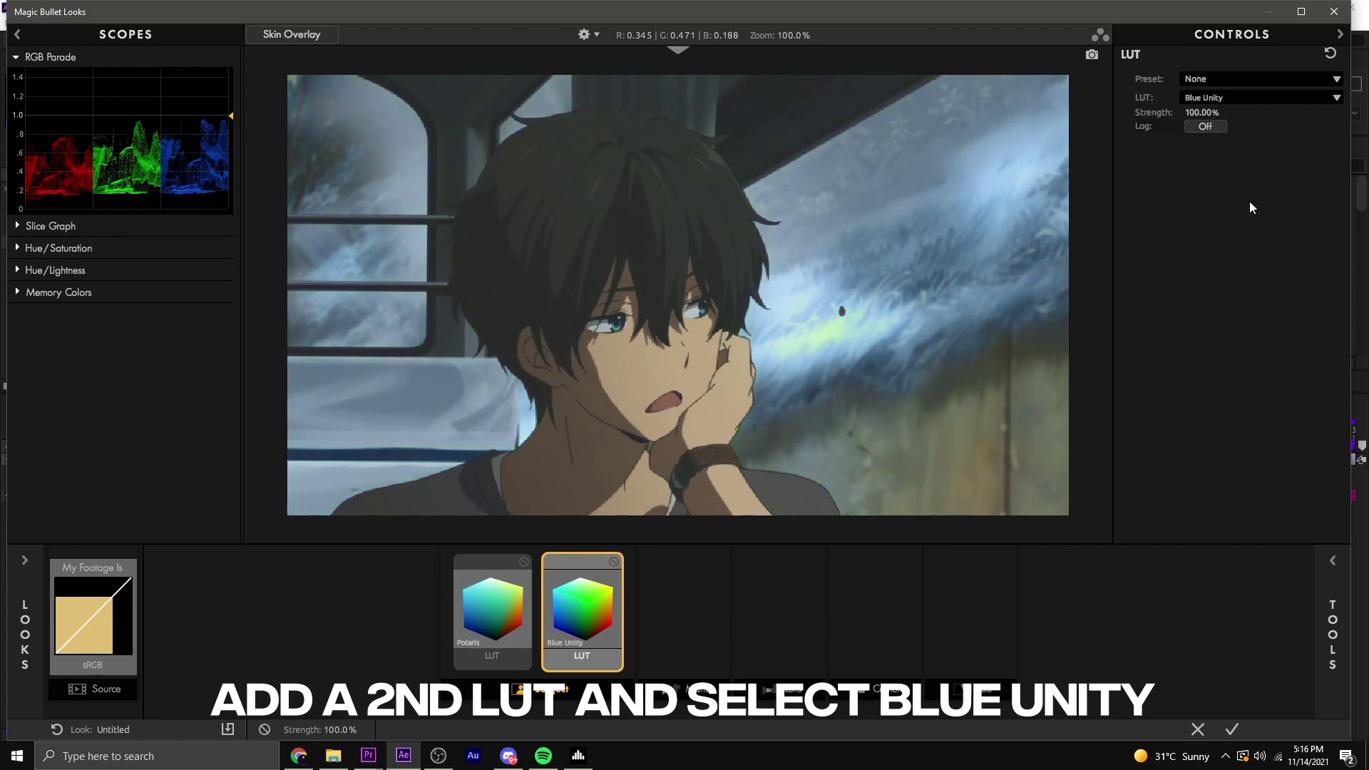
# - Add a third LUT tool set to Fall Is Here
pyautogui.click(1343, 612)
pyautogui.moveTo(963, 471); pyautogui.dragTo(628, 612)
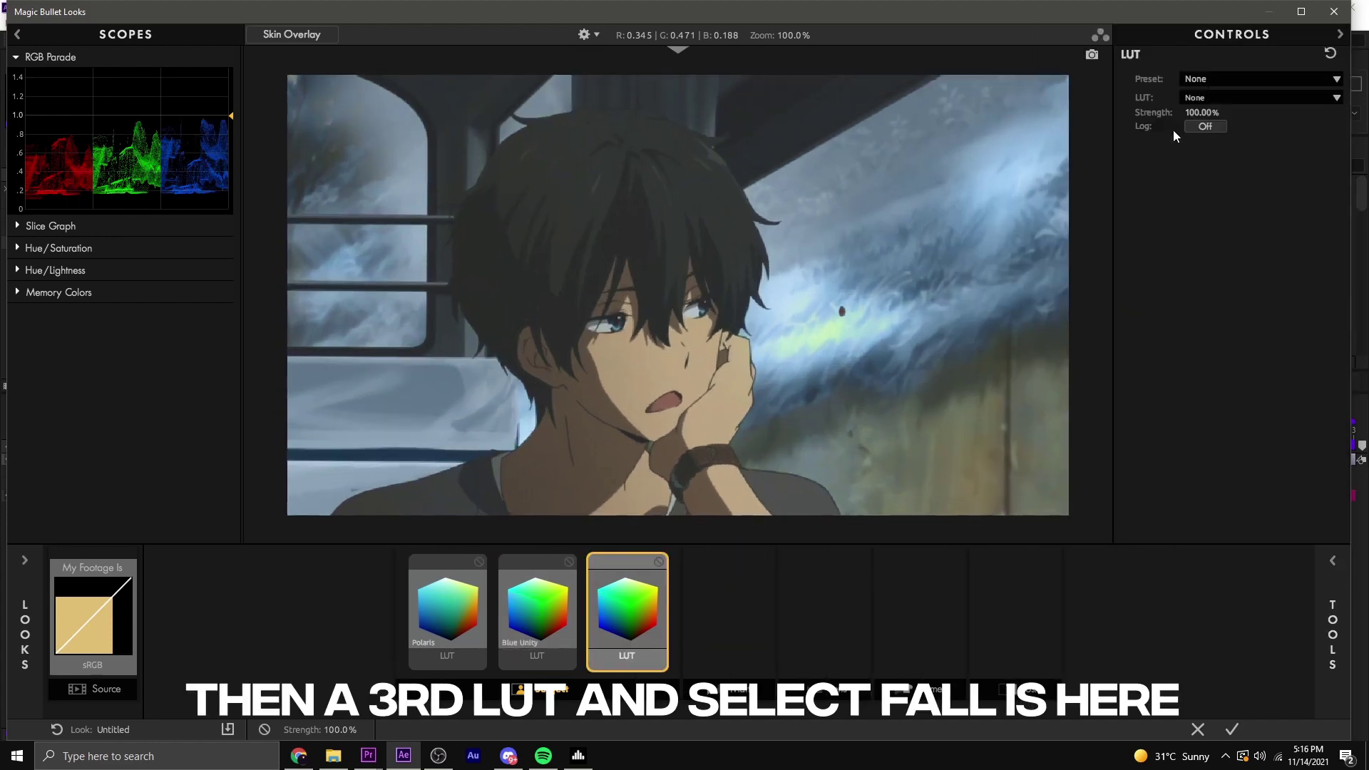
pyautogui.click(1196, 95)
pyautogui.click(1211, 113)
pyautogui.click(1230, 98)
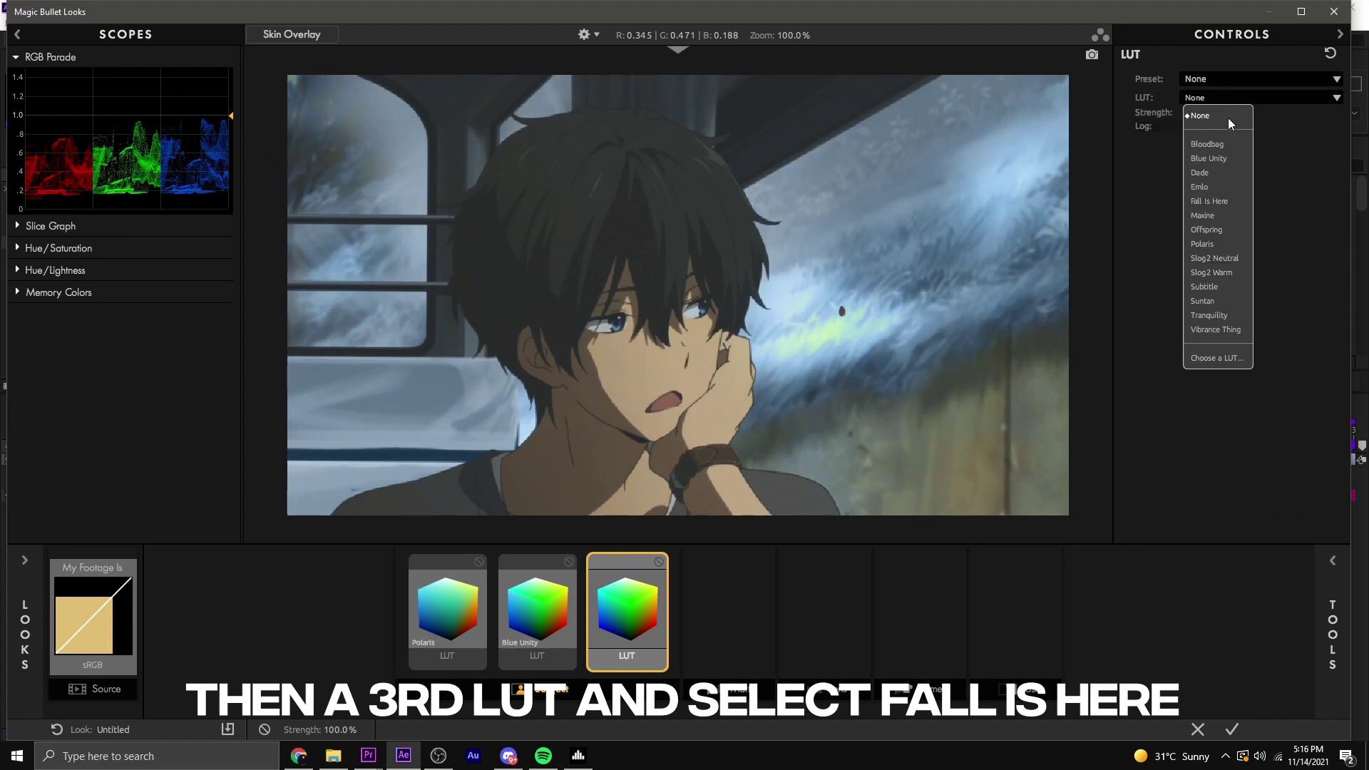
pyautogui.click(1215, 202)
# - Add a Pop tool after the LUTs with its amount set to 35%
pyautogui.click(1341, 587)
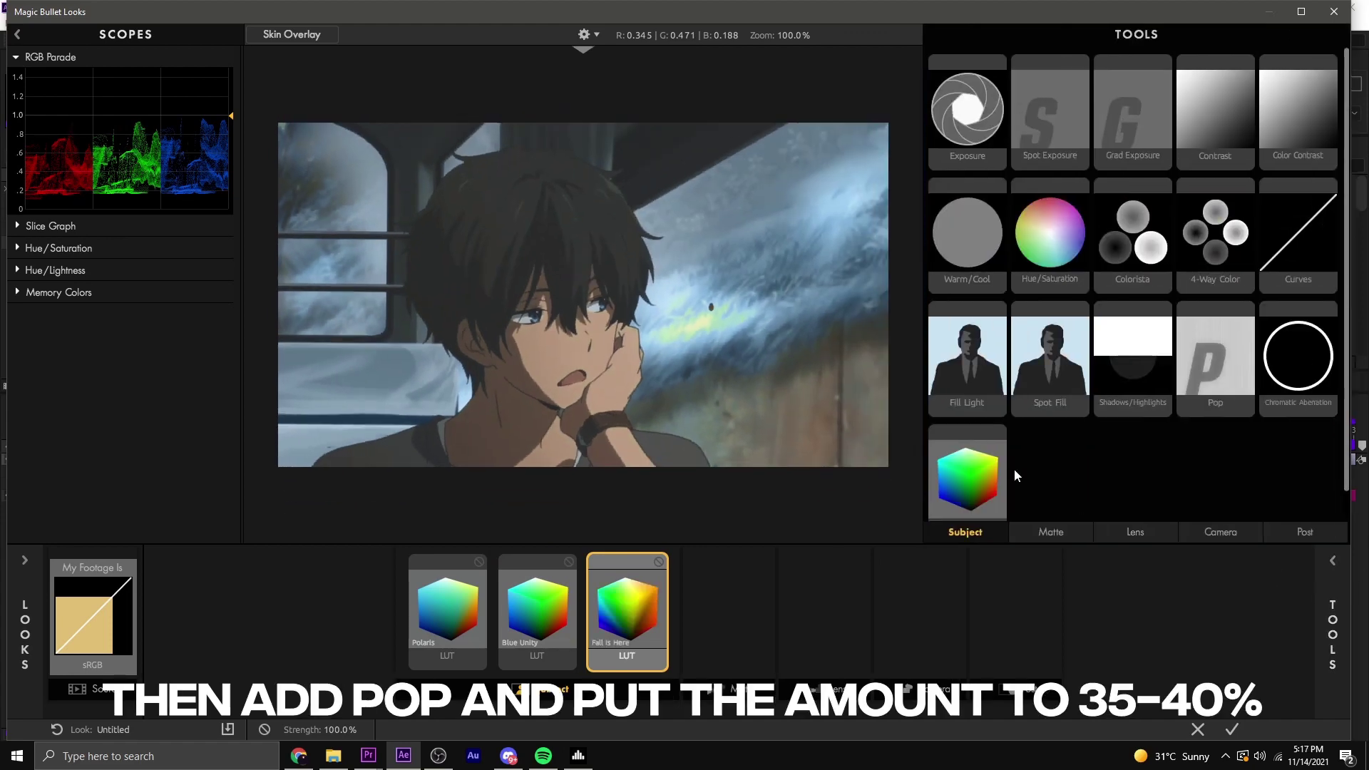
pyautogui.doubleClick(1231, 319)
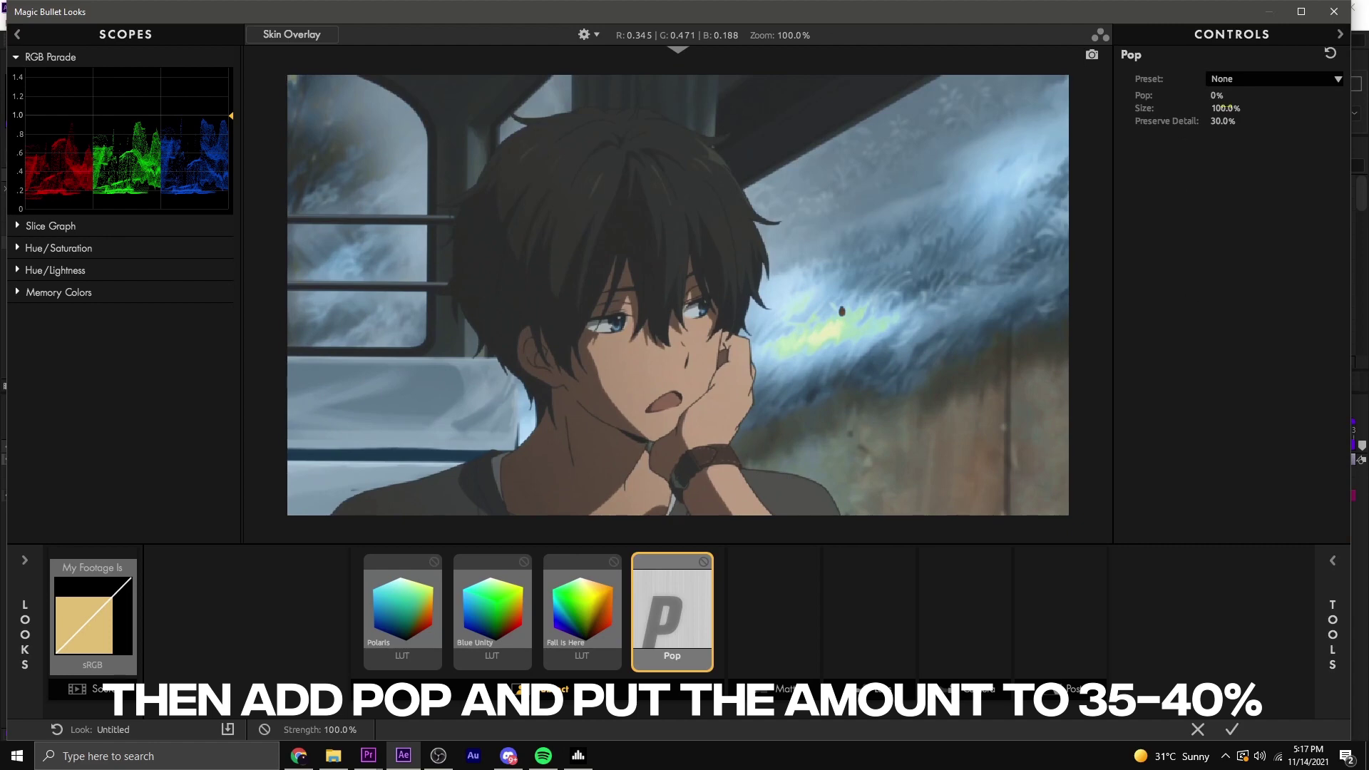
pyautogui.moveTo(1259, 95); pyautogui.dragTo(1300, 93)
pyautogui.click(1225, 95)
pyautogui.write('35')
pyautogui.press('Return')
# - Add a Contrast tool after Pop and raise contrast to +0.170
pyautogui.click(1325, 547)
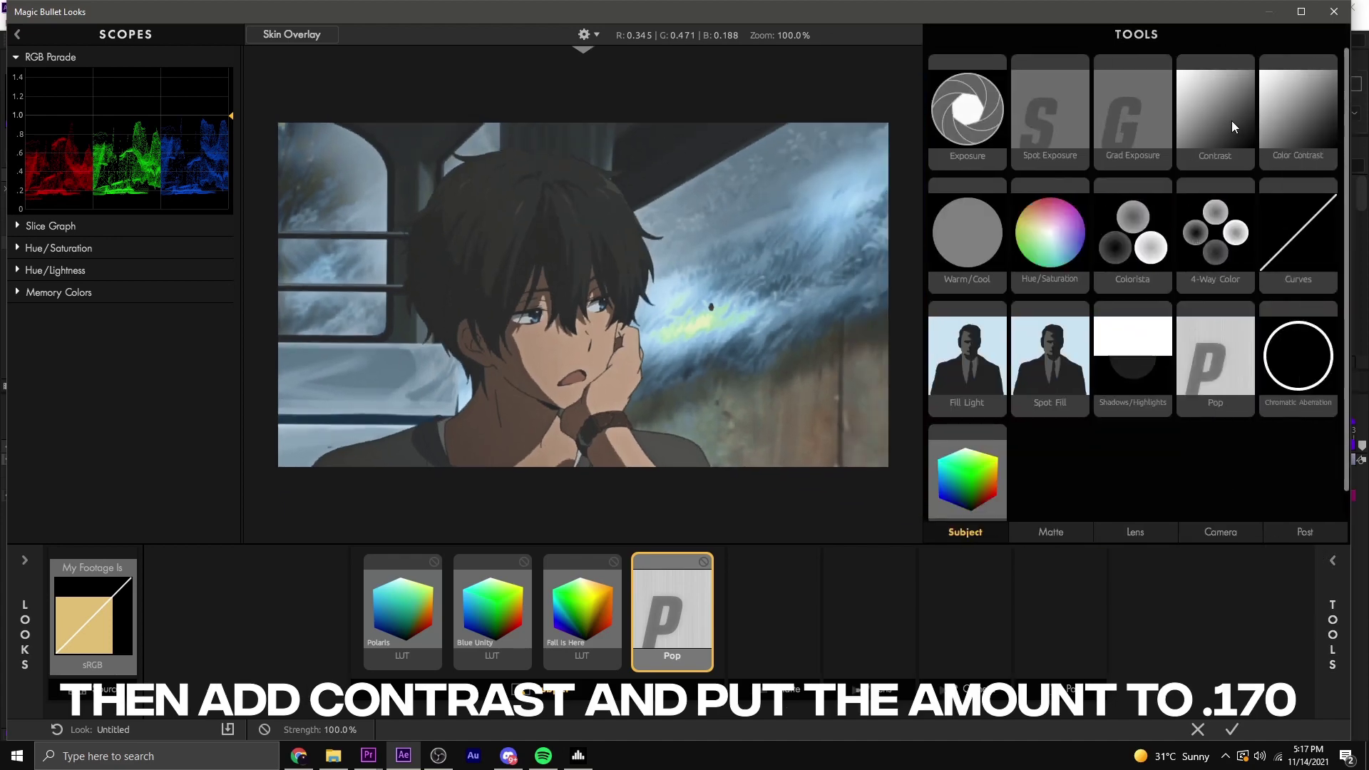
pyautogui.click(1233, 123)
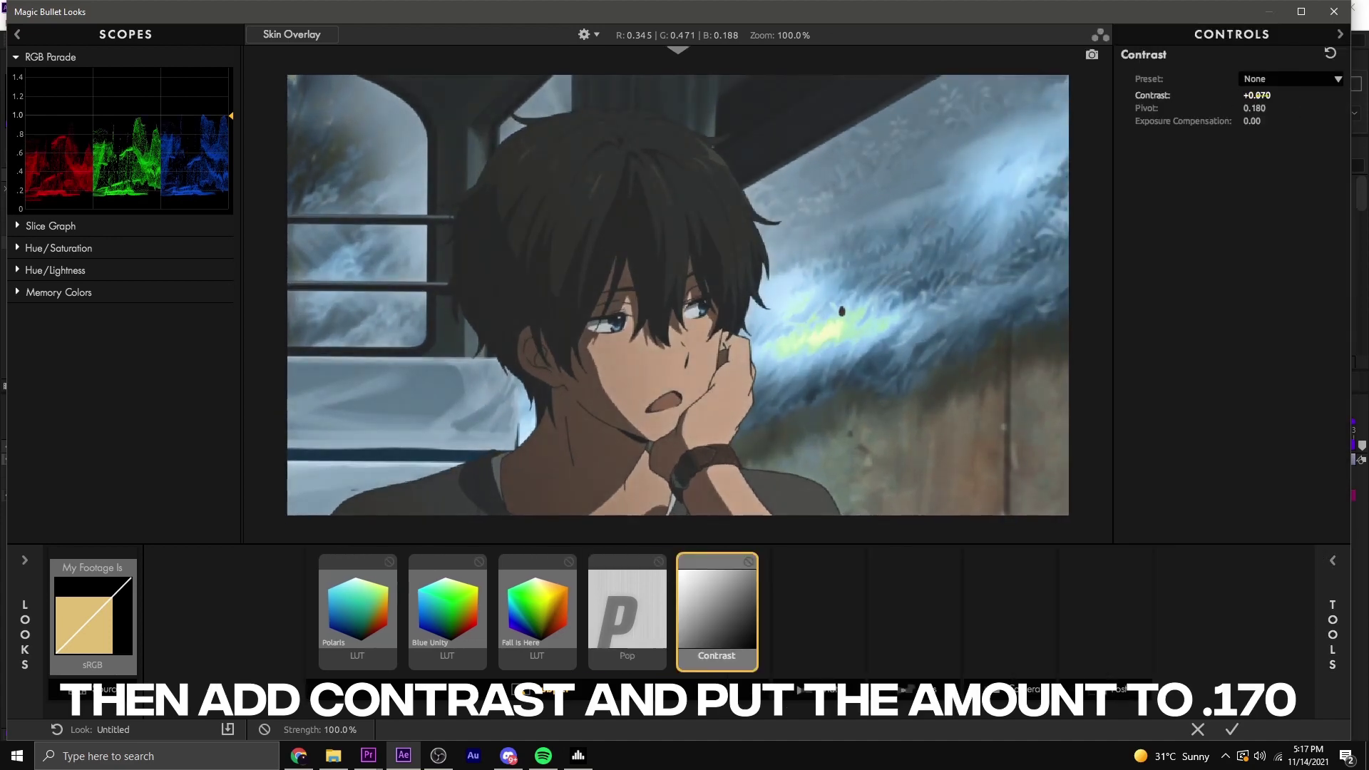
pyautogui.moveTo(1258, 95); pyautogui.dragTo(1269, 95)
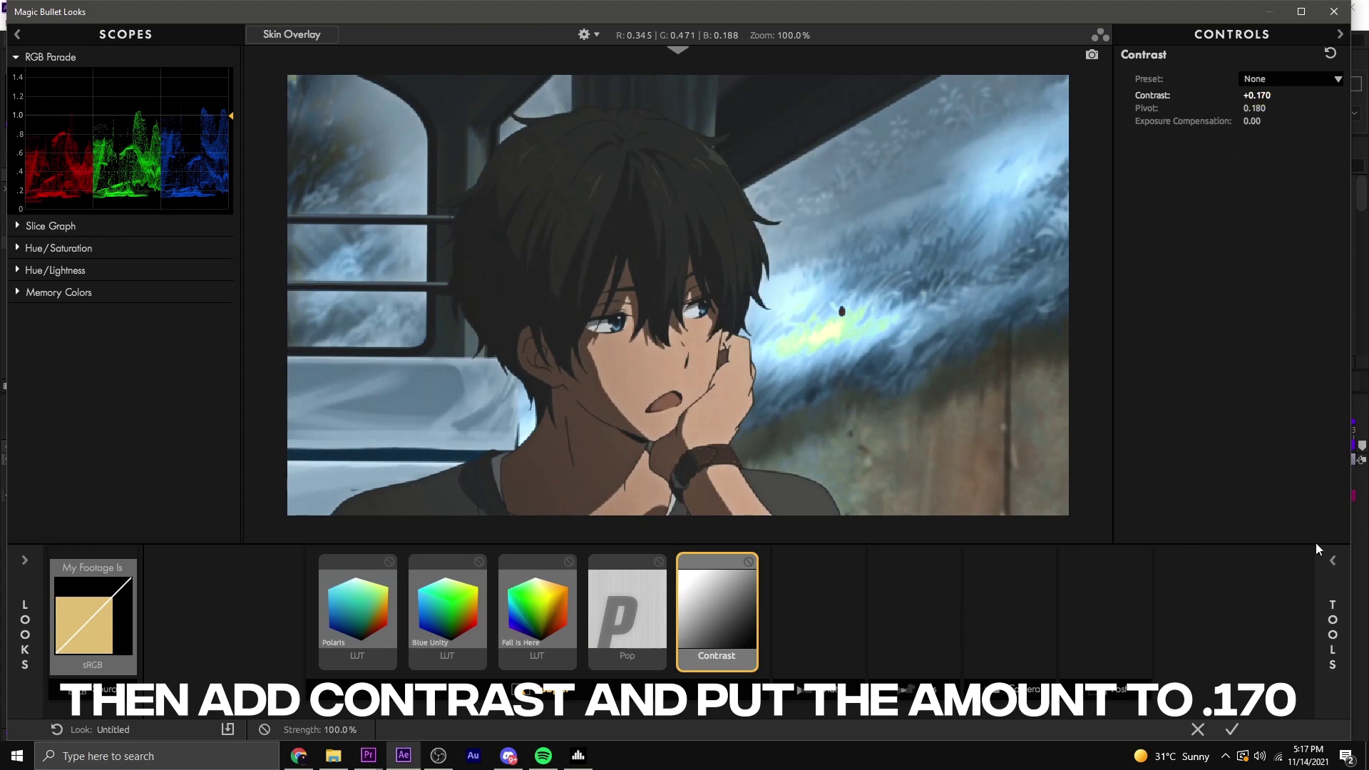
# - Add a Curves tool after Contrast, lowering a low point and raising a high point into a gentle S
pyautogui.moveTo(1316, 548)
pyautogui.click(1282, 256)
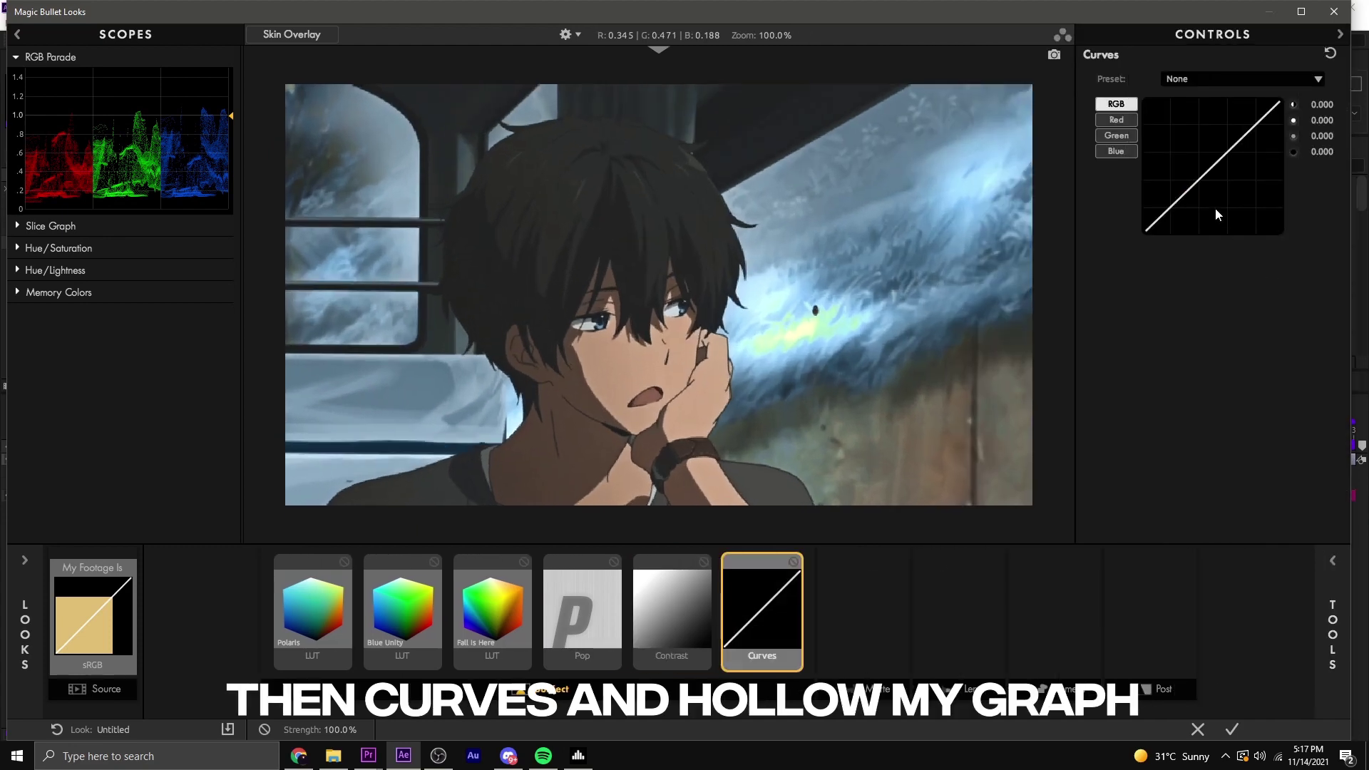
pyautogui.moveTo(1176, 200); pyautogui.dragTo(1177, 207)
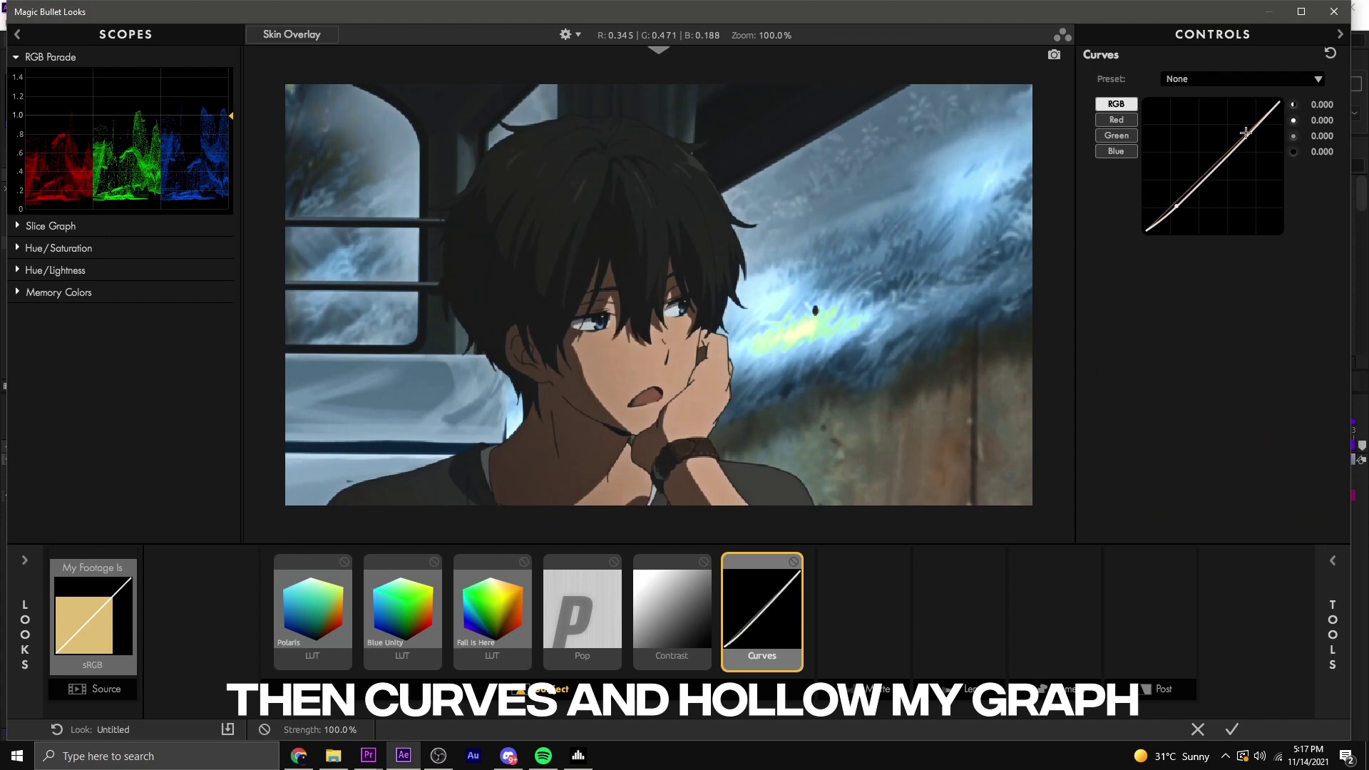
pyautogui.moveTo(1246, 132); pyautogui.dragTo(1245, 128)
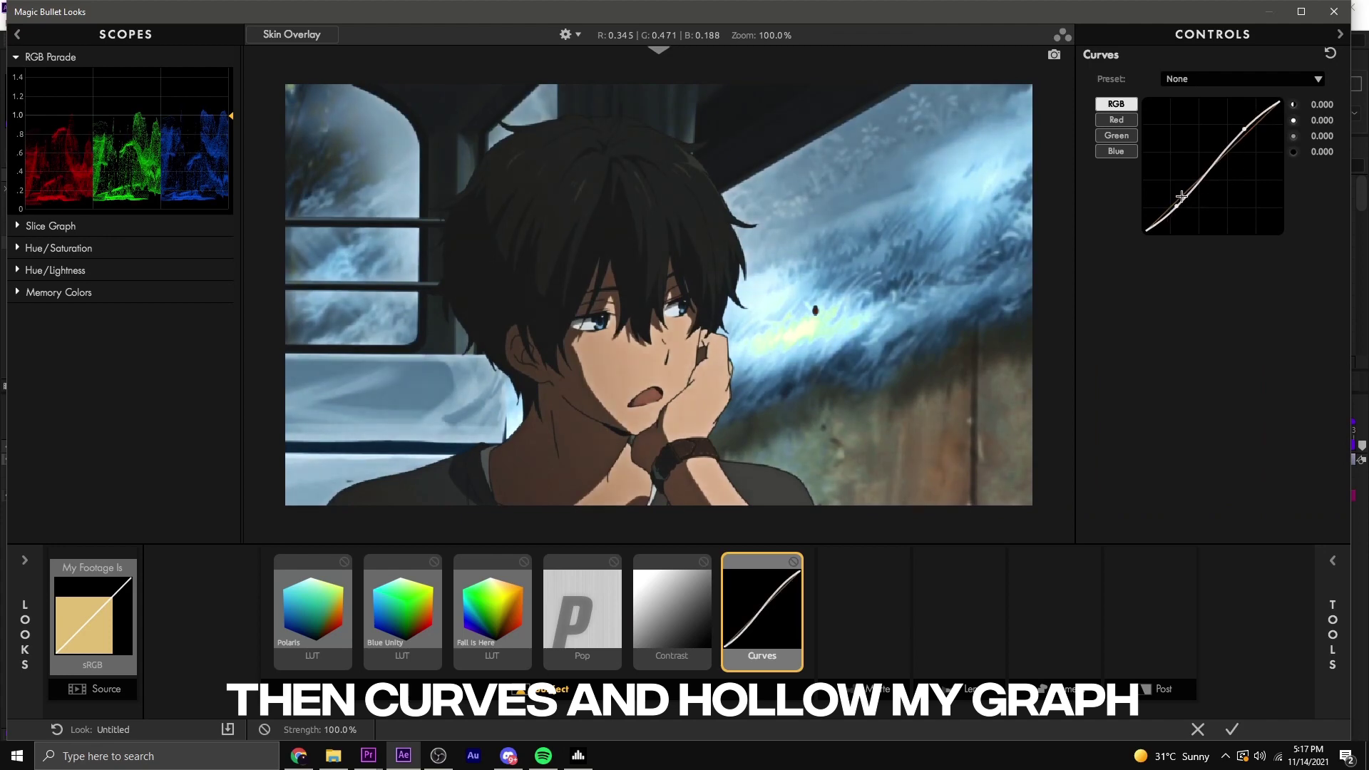
pyautogui.moveTo(1181, 196); pyautogui.dragTo(1173, 191)
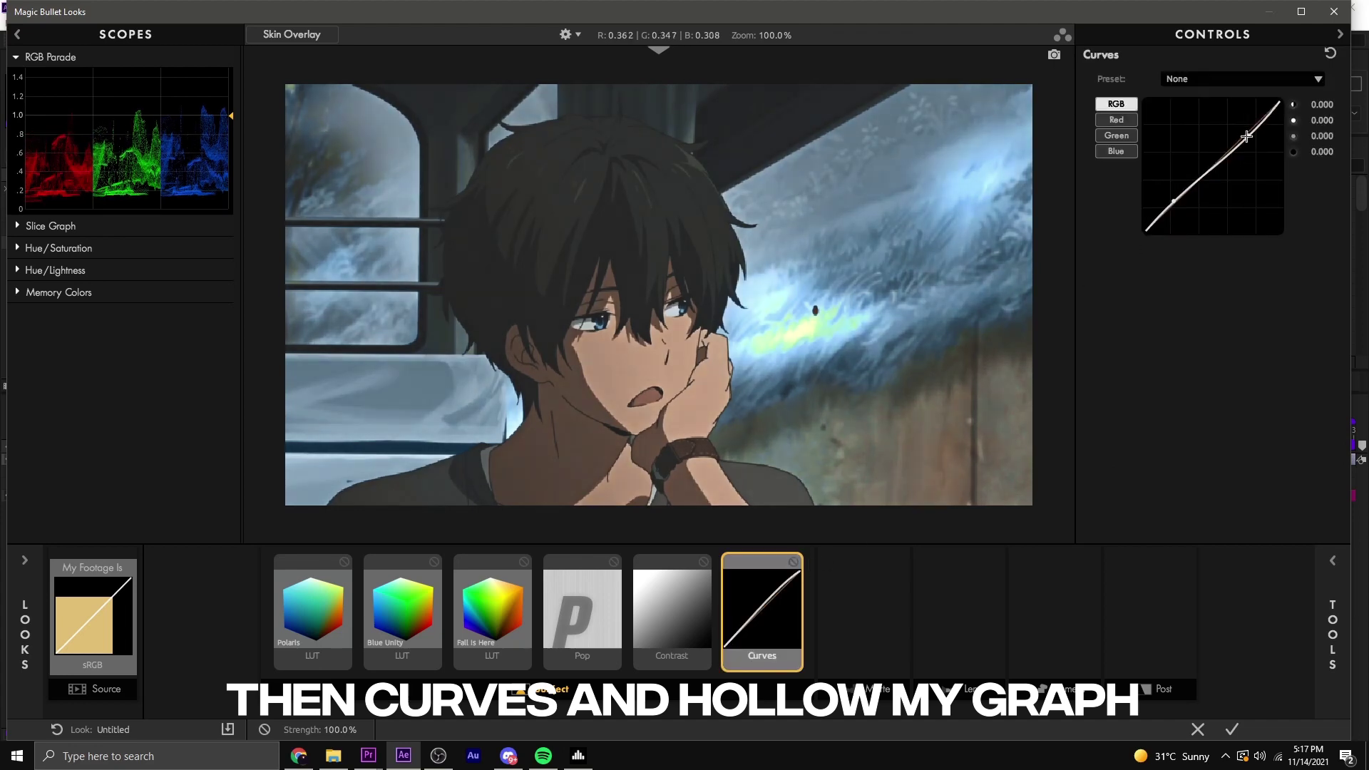
pyautogui.moveTo(1183, 208); pyautogui.dragTo(1176, 207)
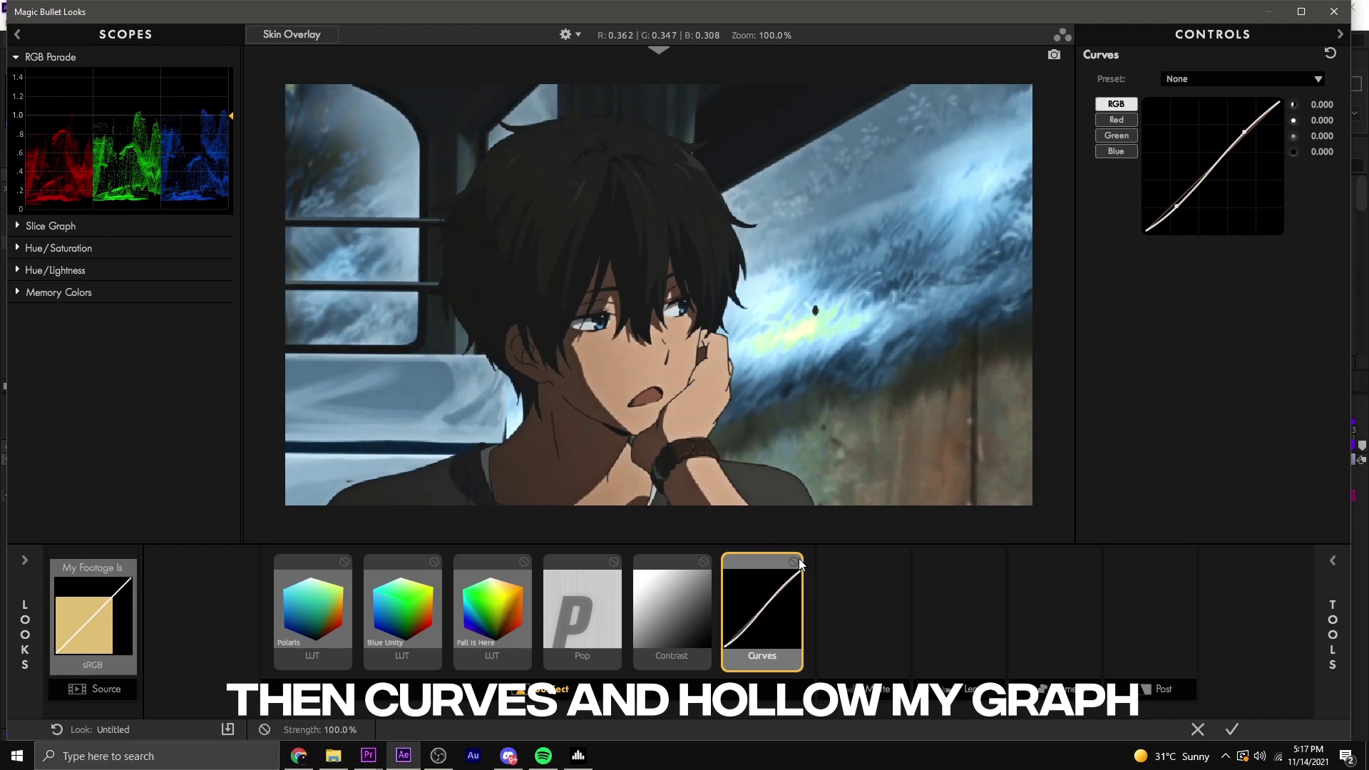
# - Add Colorista after Curves, tint shadows and midtones toward blue, and nudge the highlights balance
pyautogui.click(1337, 579)
pyautogui.doubleClick(1127, 243)
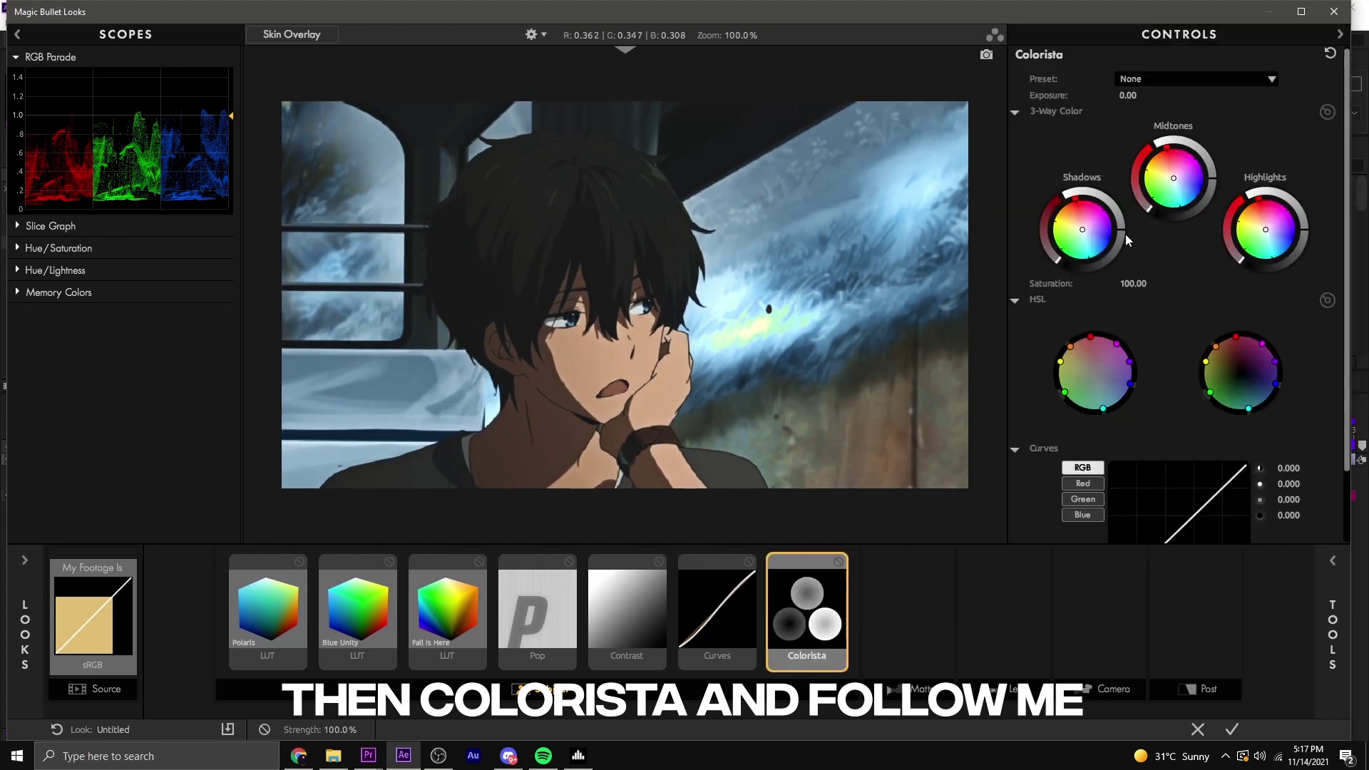
pyautogui.moveTo(1102, 231); pyautogui.dragTo(1118, 237)
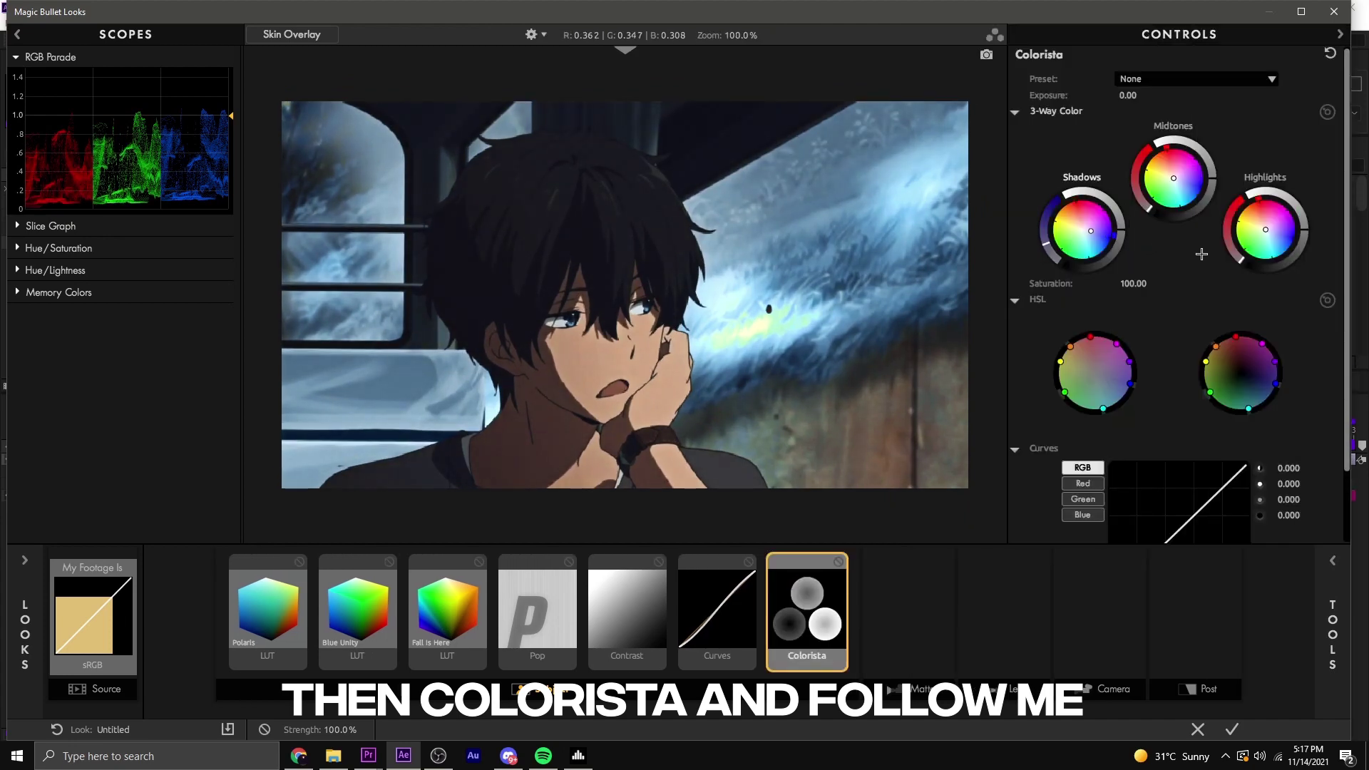
pyautogui.moveTo(1091, 231); pyautogui.dragTo(1092, 233)
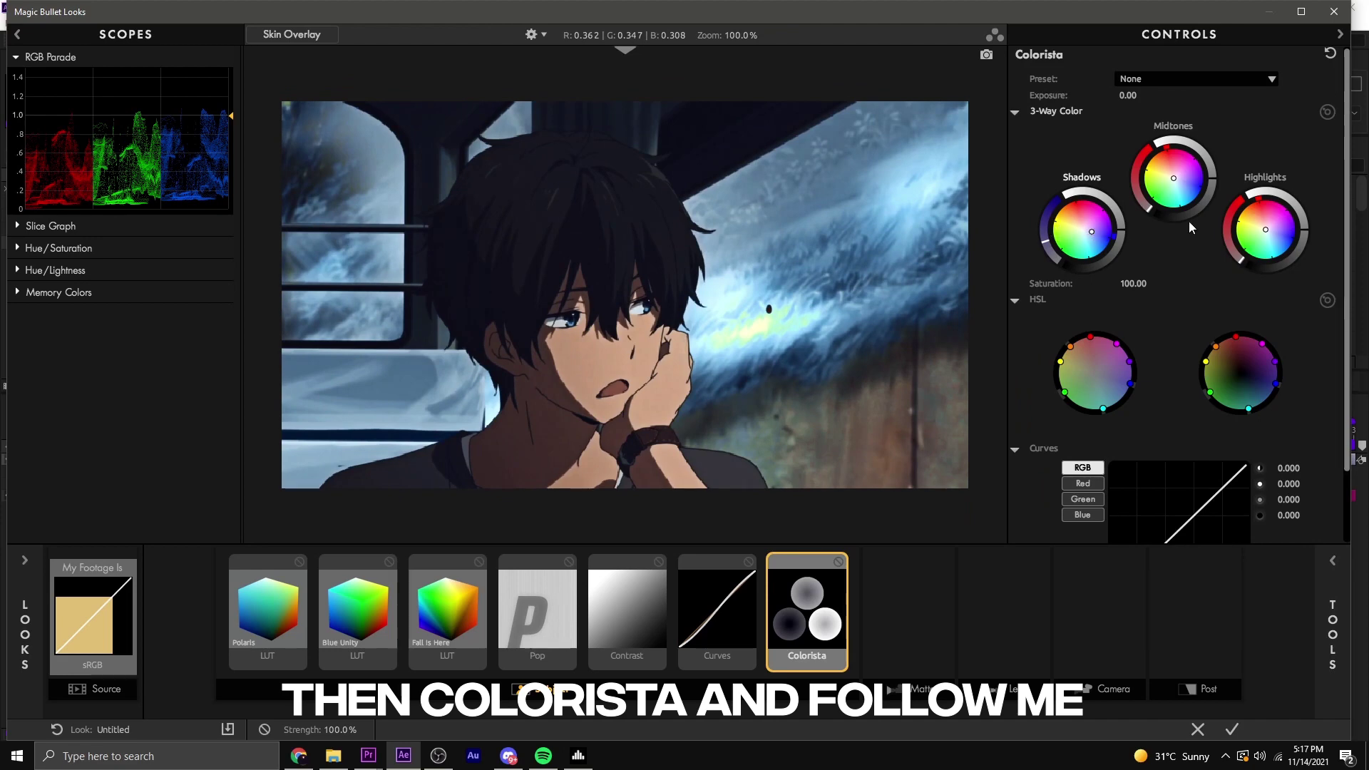
pyautogui.moveTo(1172, 178); pyautogui.dragTo(1309, 144)
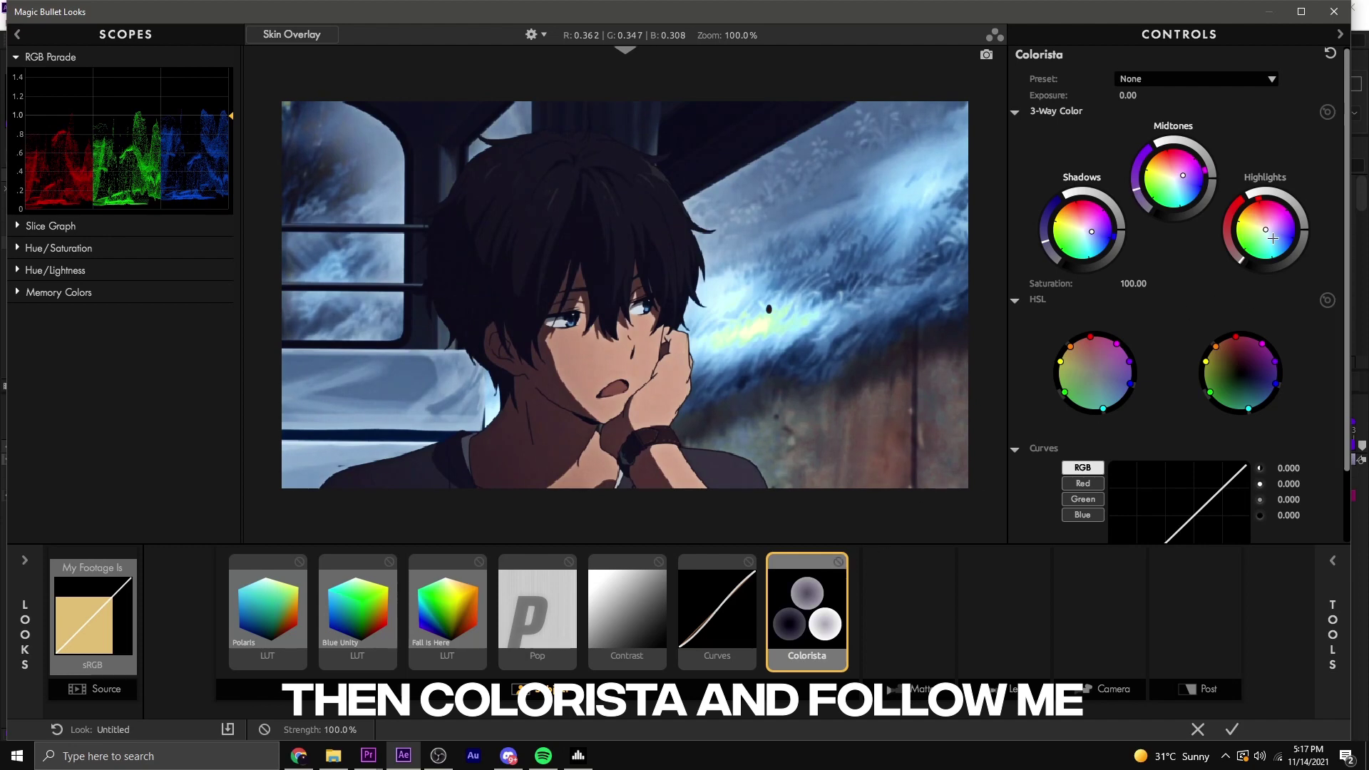
pyautogui.moveTo(1273, 238); pyautogui.dragTo(1334, 251)
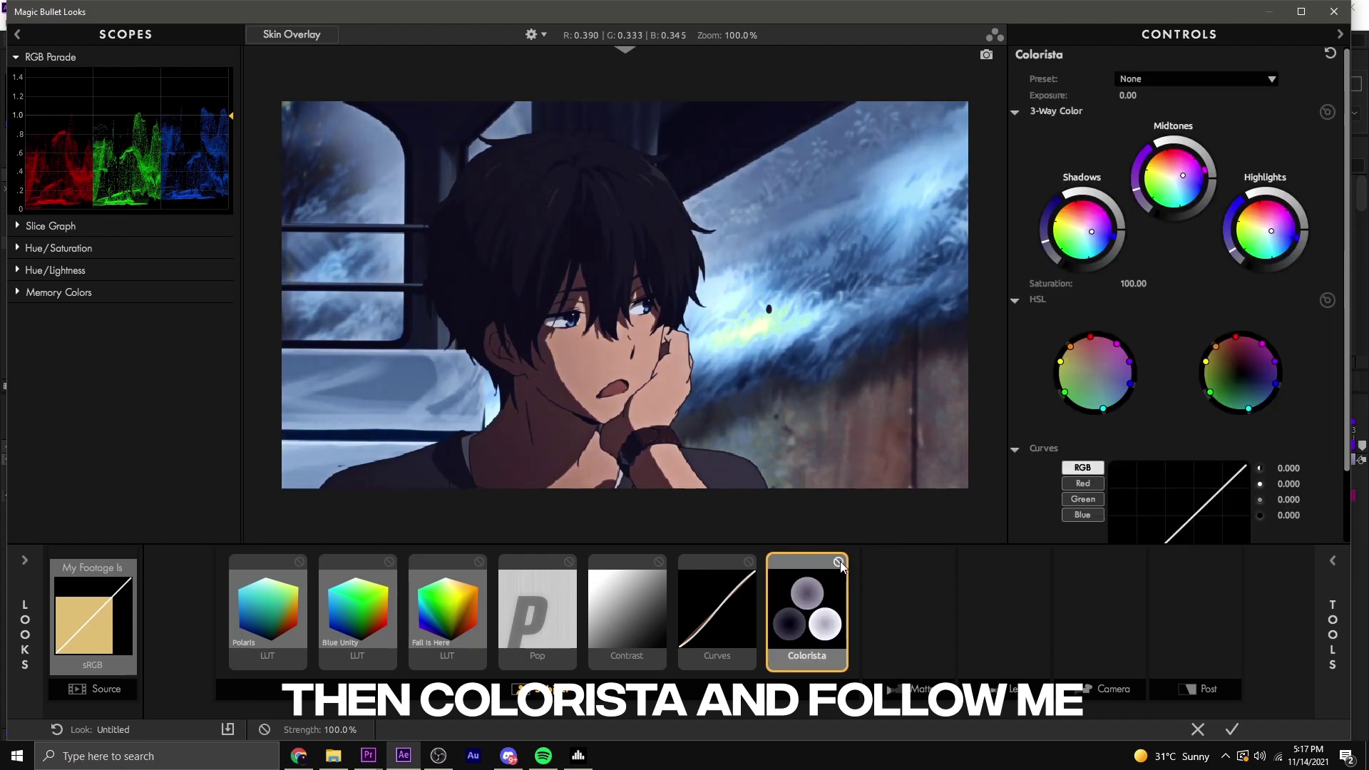
# - Add a Shadows/Highlights tool with Shadows at +0.37 and Highlights at -0.18
pyautogui.moveTo(1352, 586)
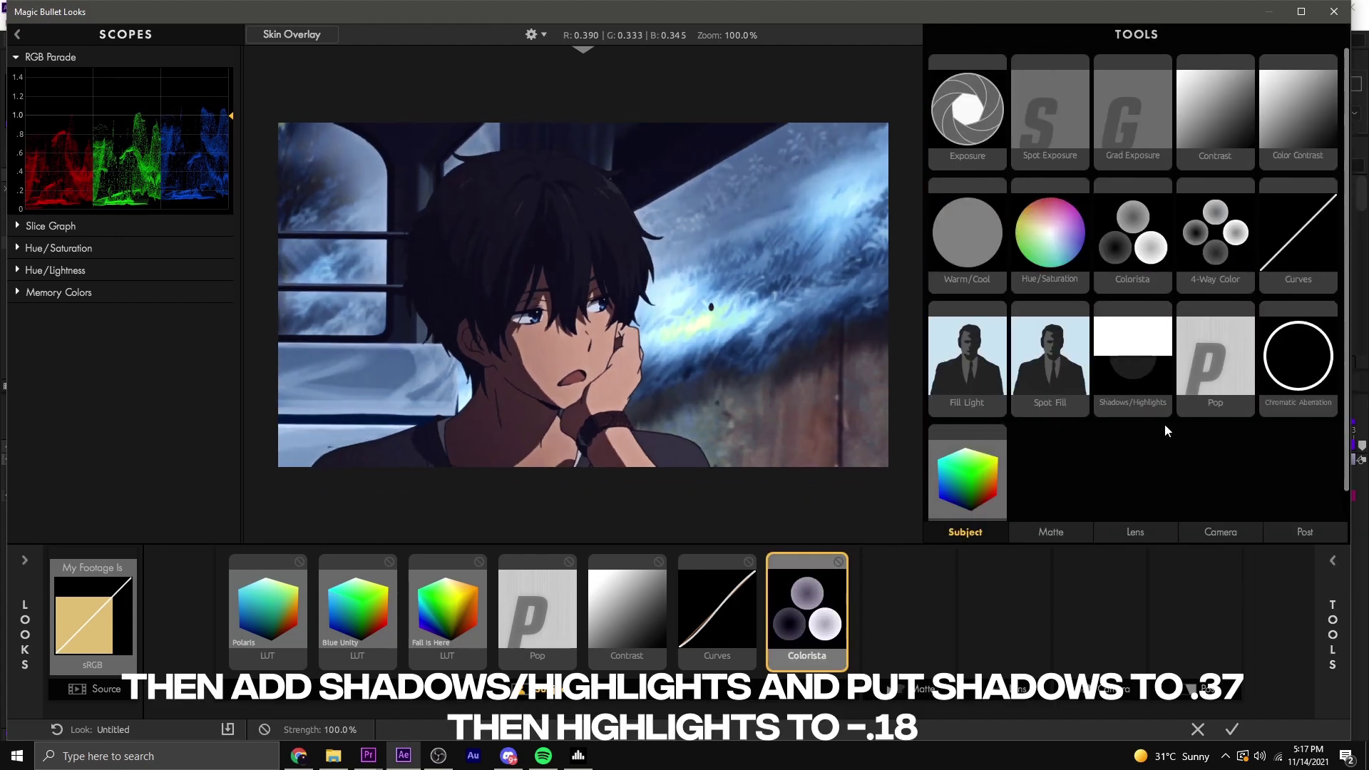
pyautogui.doubleClick(1124, 337)
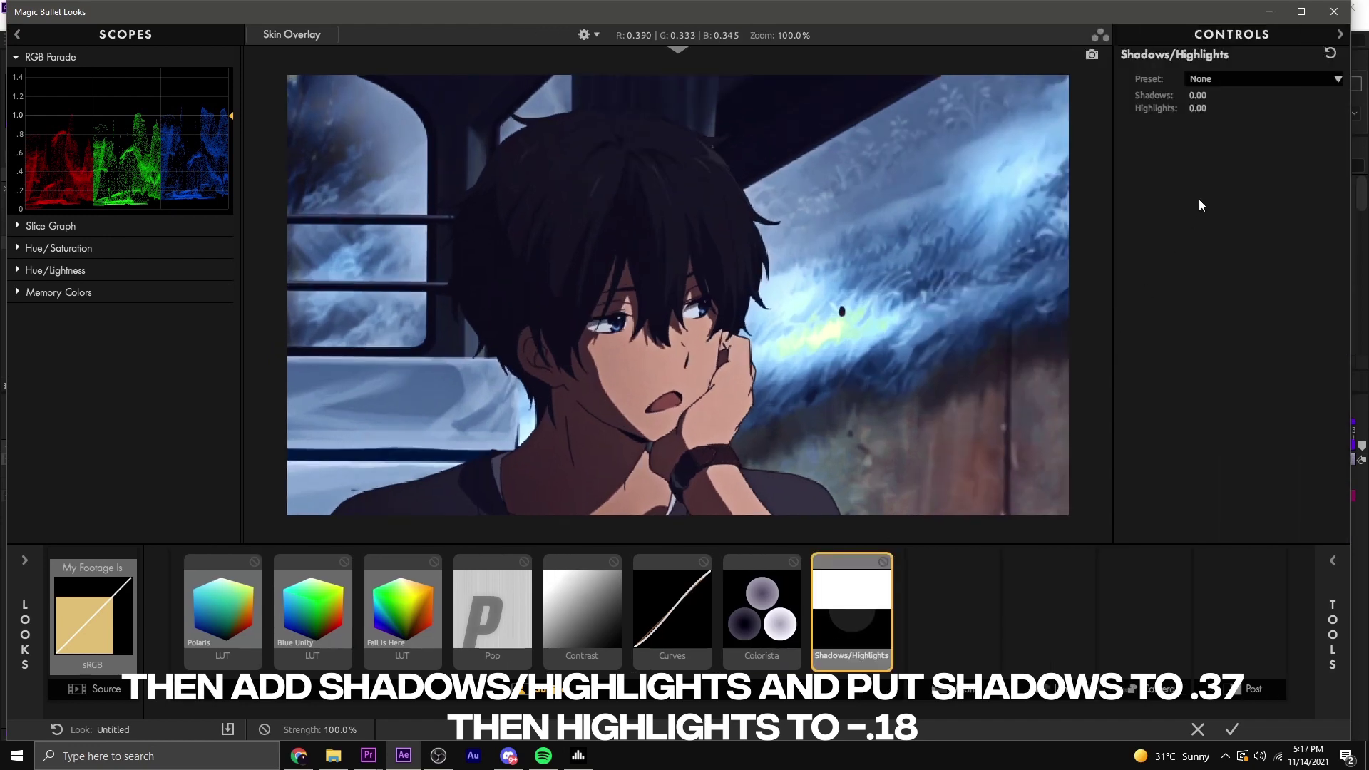
pyautogui.moveTo(1200, 95)
pyautogui.mouseDown()
pyautogui.moveTo(1226, 95)
pyautogui.moveTo(1195, 110)
pyautogui.mouseUp()
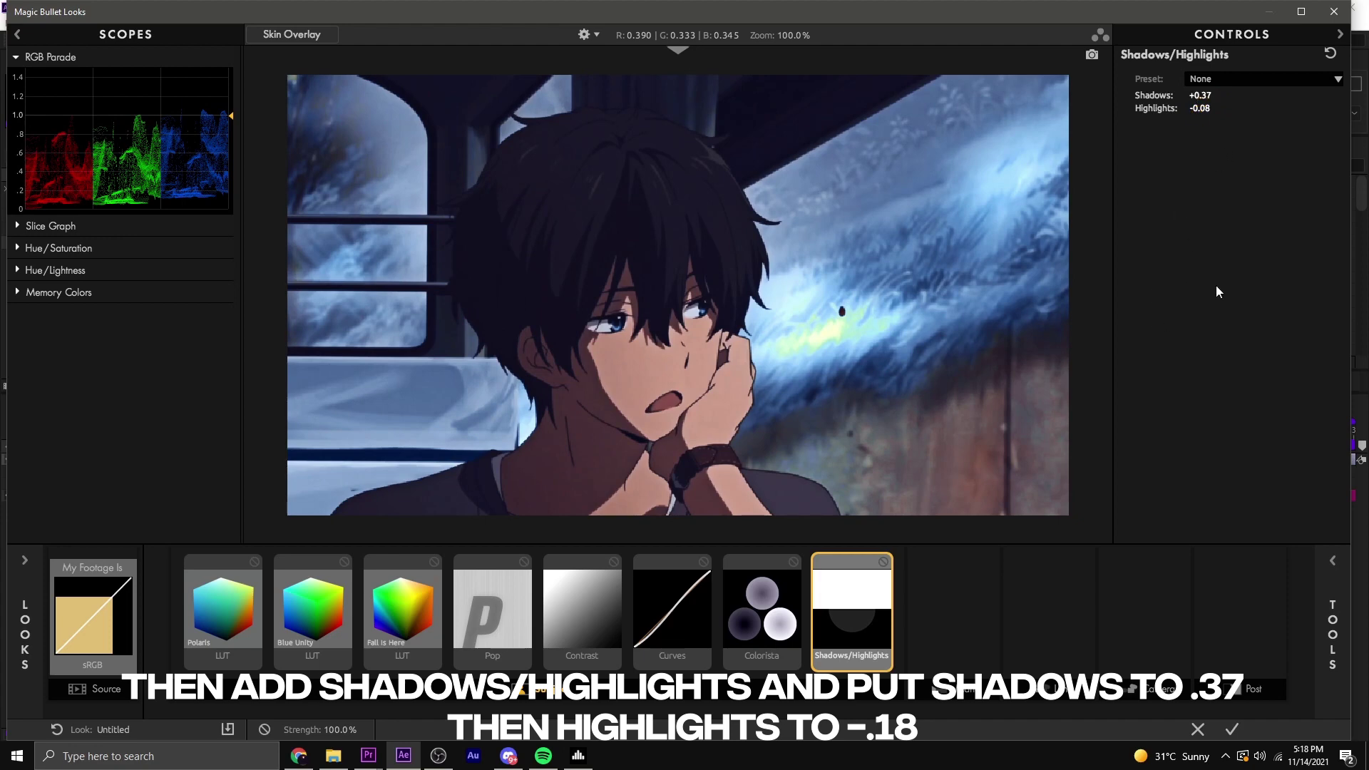
pyautogui.moveTo(1200, 110); pyautogui.dragTo(1193, 111)
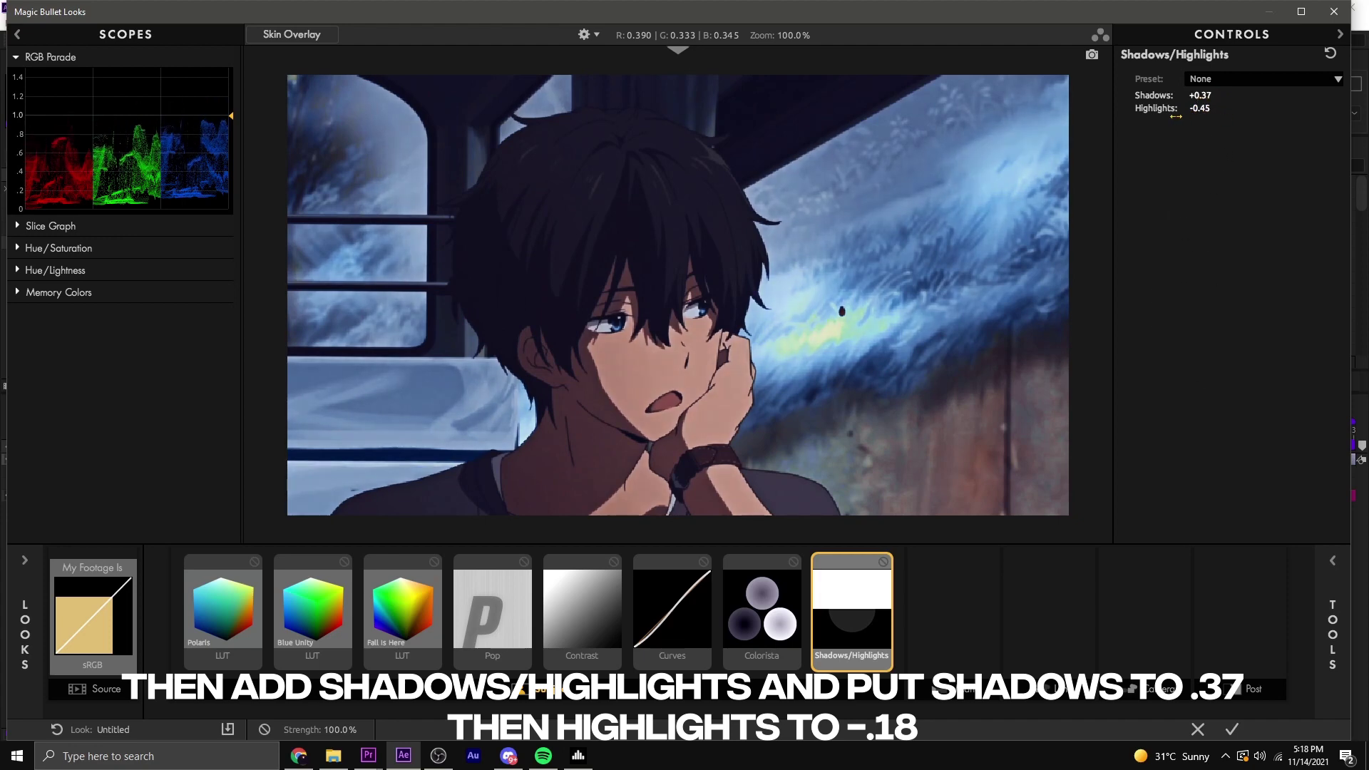
pyautogui.click(1332, 559)
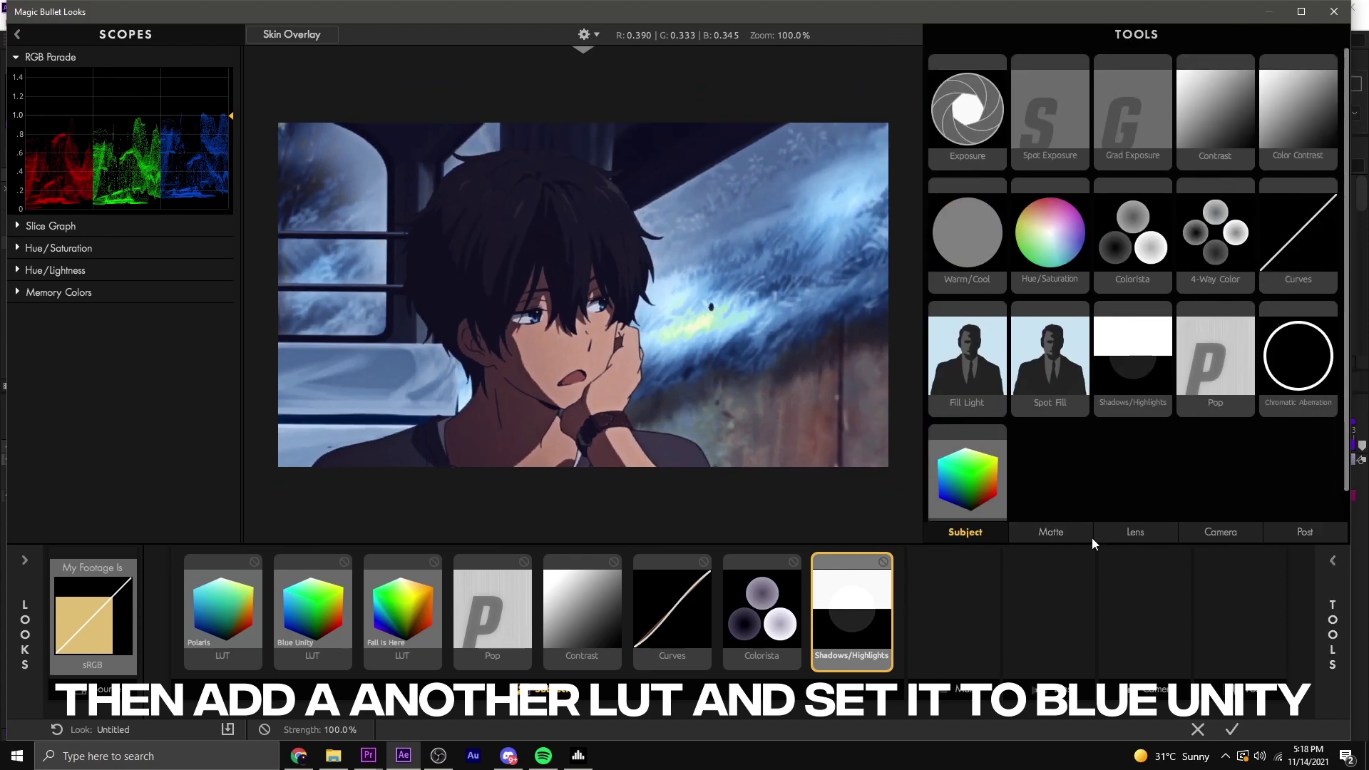
# - Add a Camera-stage LUT set to Blue Unity, toggling it off and on to compare
pyautogui.click(1048, 535)
pyautogui.click(1165, 531)
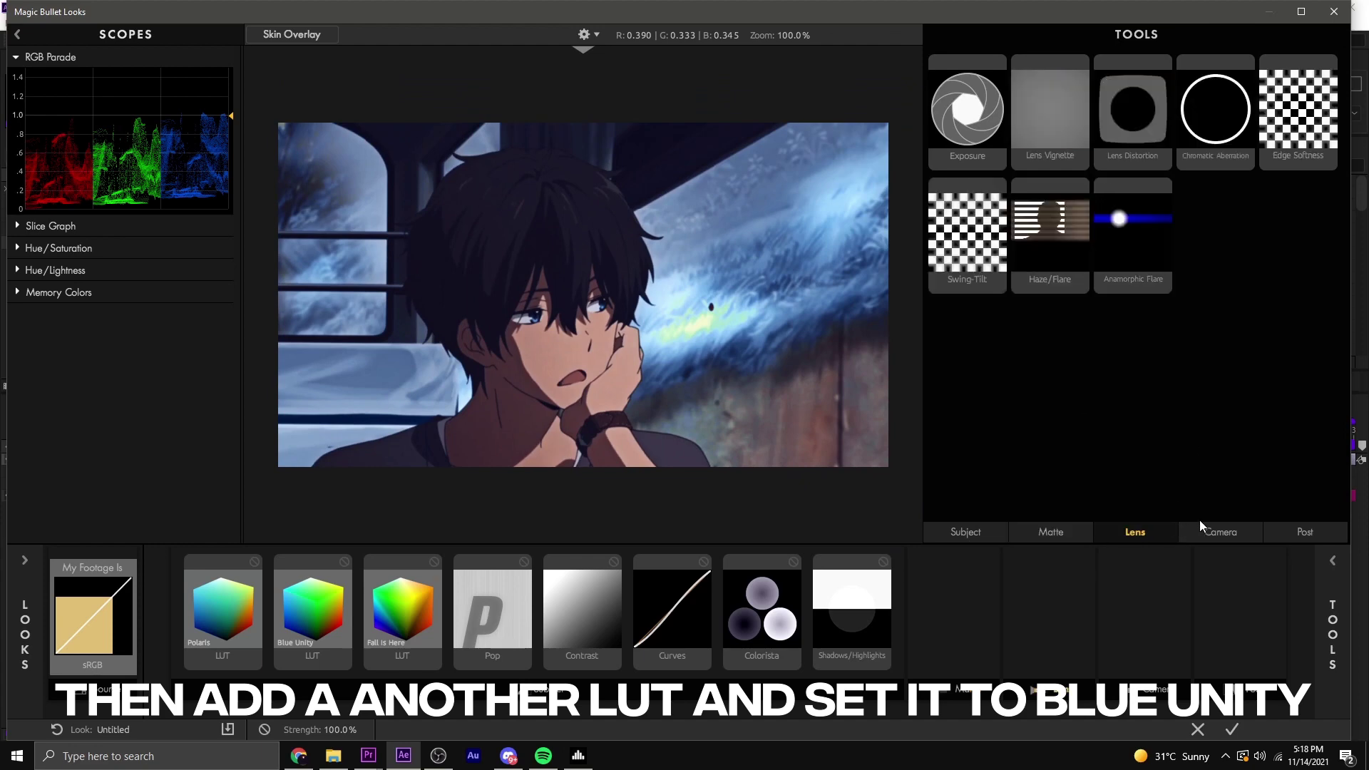
pyautogui.click(1231, 532)
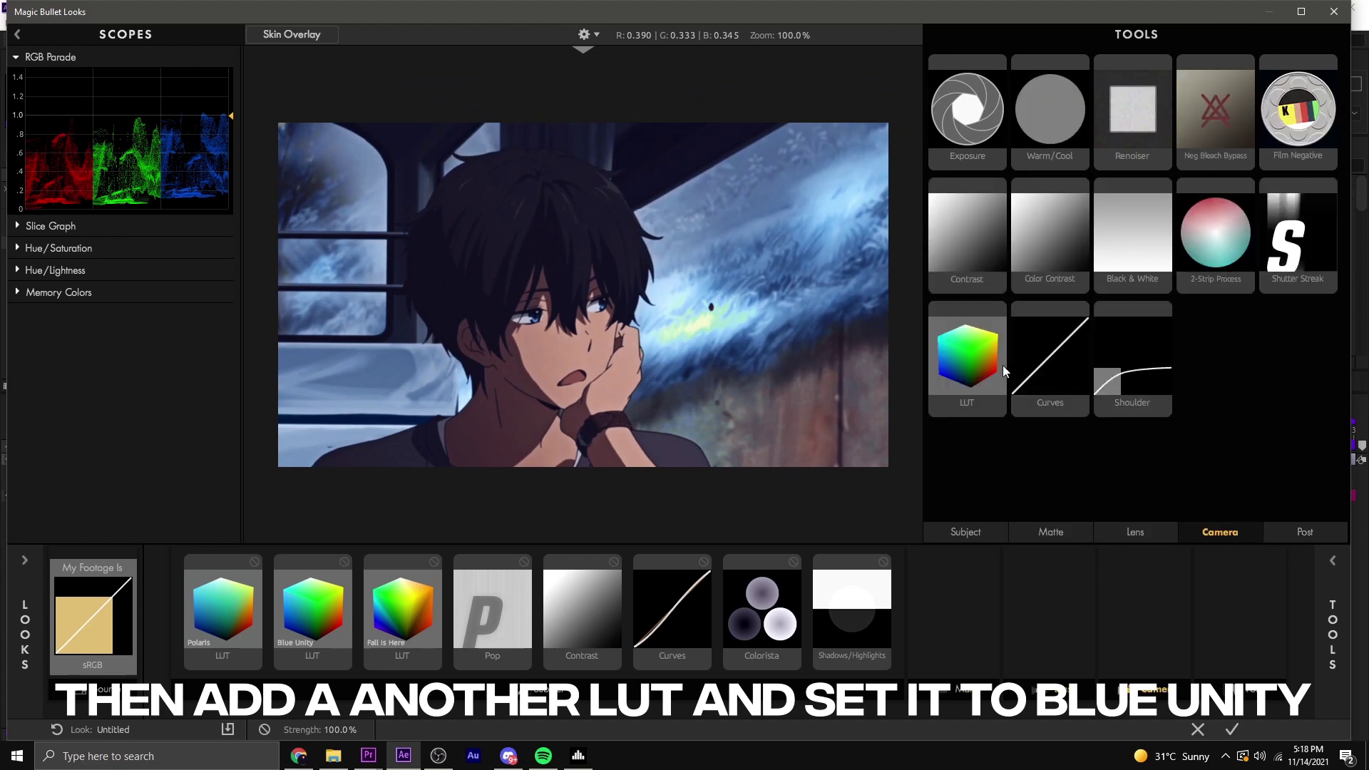
pyautogui.doubleClick(968, 357)
pyautogui.click(1251, 98)
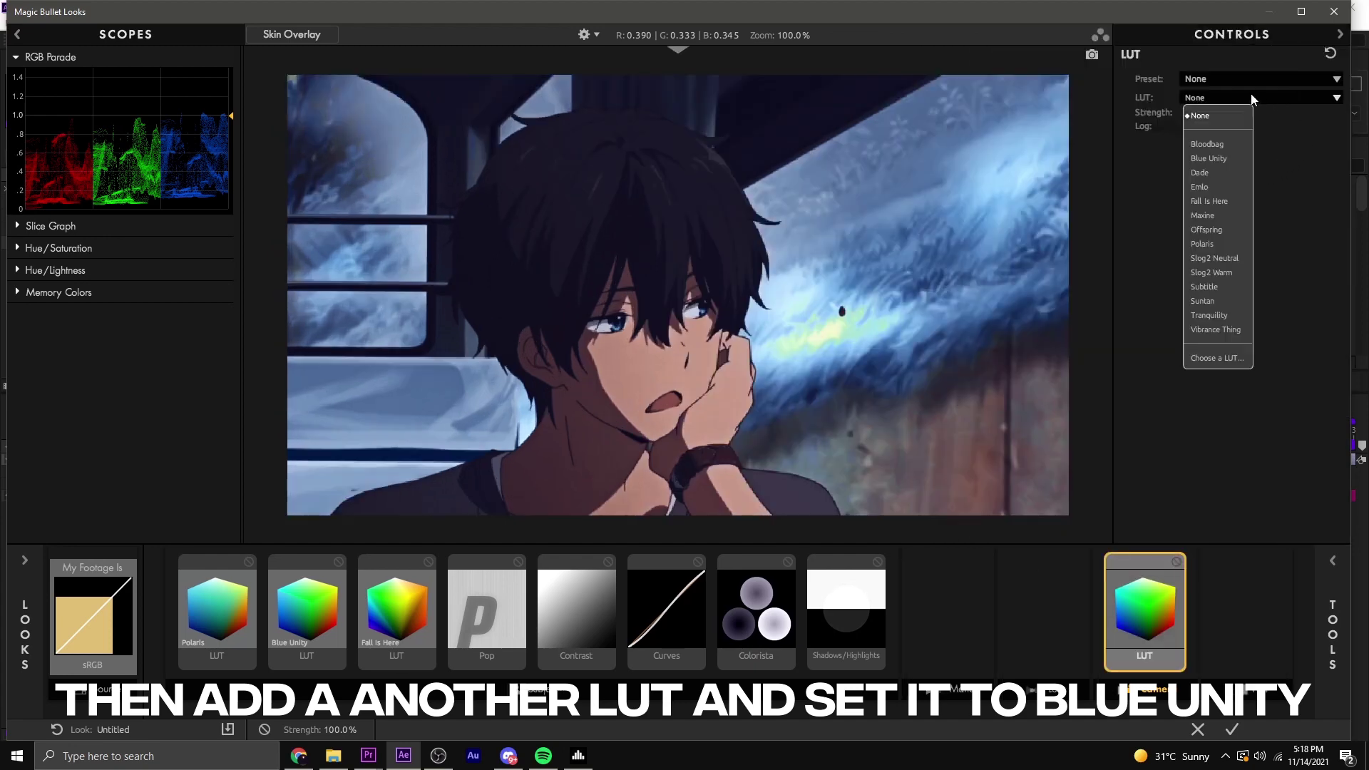
pyautogui.click(1219, 158)
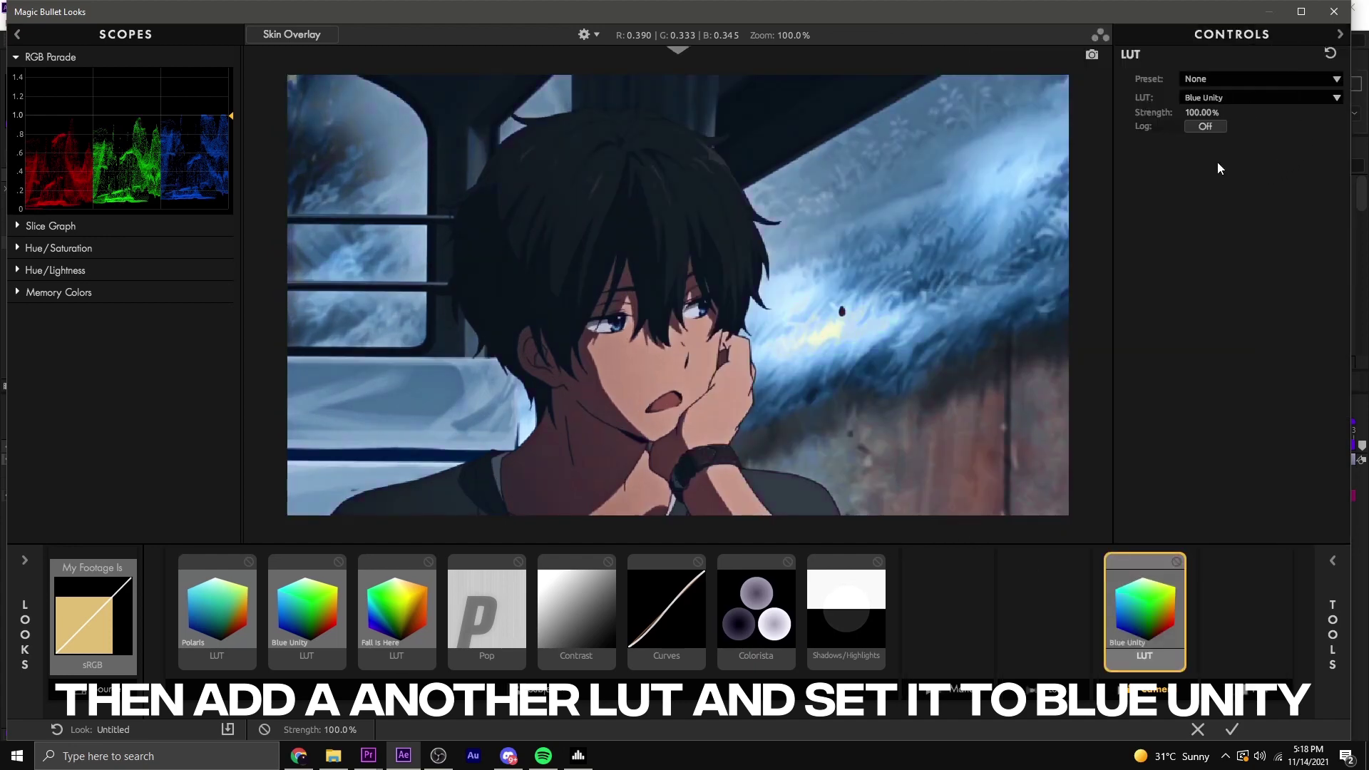
pyautogui.click(1175, 560)
pyautogui.click(1176, 560)
# - Add HSL Colors in Post, desaturate reds and oranges, and lighten reds to +20.2%
pyautogui.click(1332, 631)
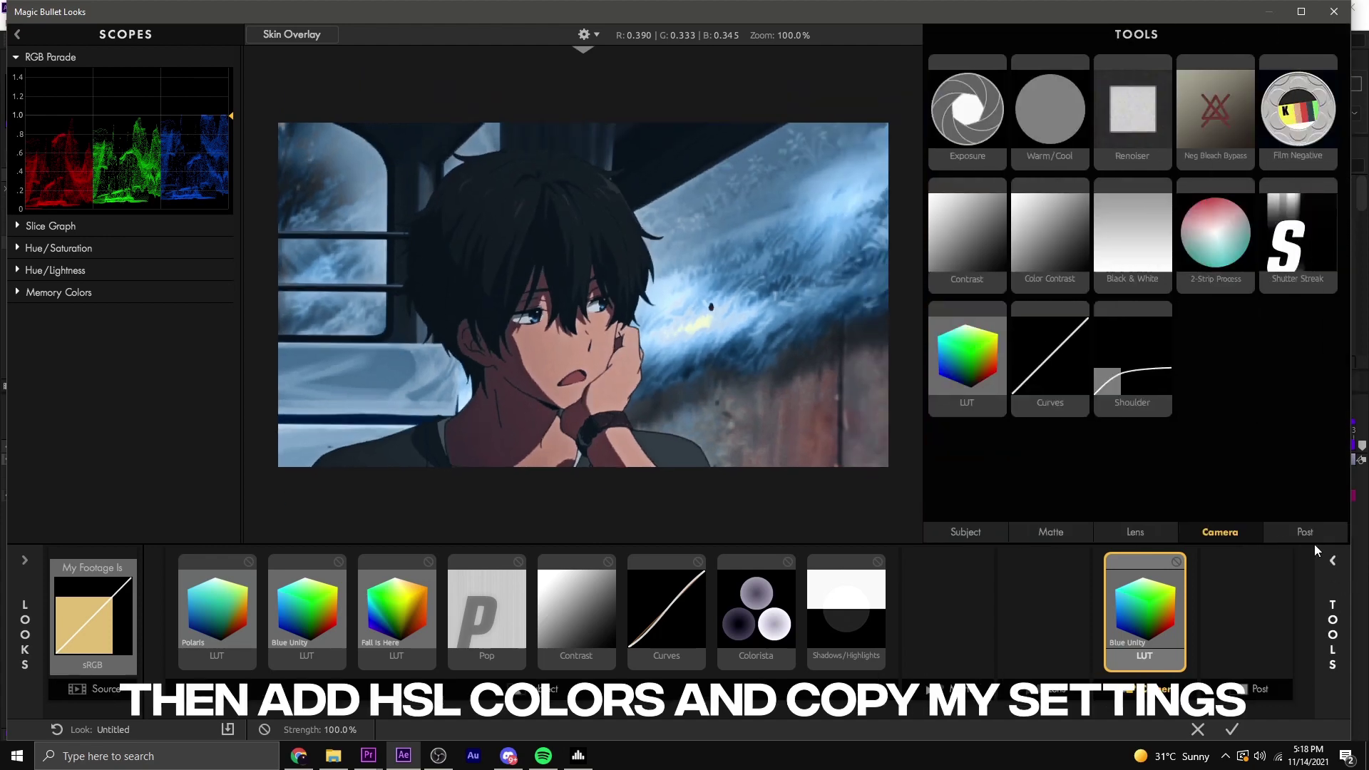
pyautogui.doubleClick(1205, 378)
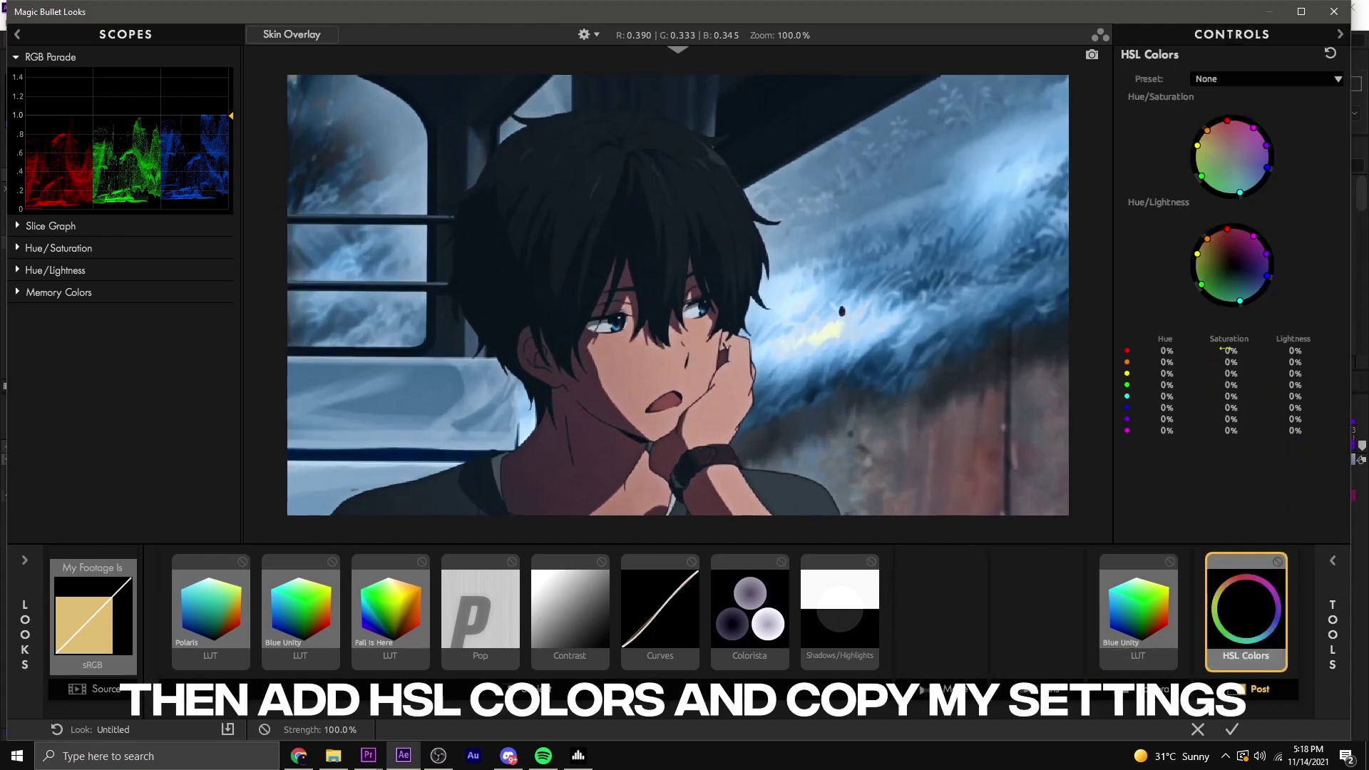
pyautogui.moveTo(1184, 350); pyautogui.dragTo(1360, 336)
pyautogui.moveTo(1224, 363); pyautogui.dragTo(1019, 355)
pyautogui.moveTo(1293, 350); pyautogui.dragTo(1282, 351)
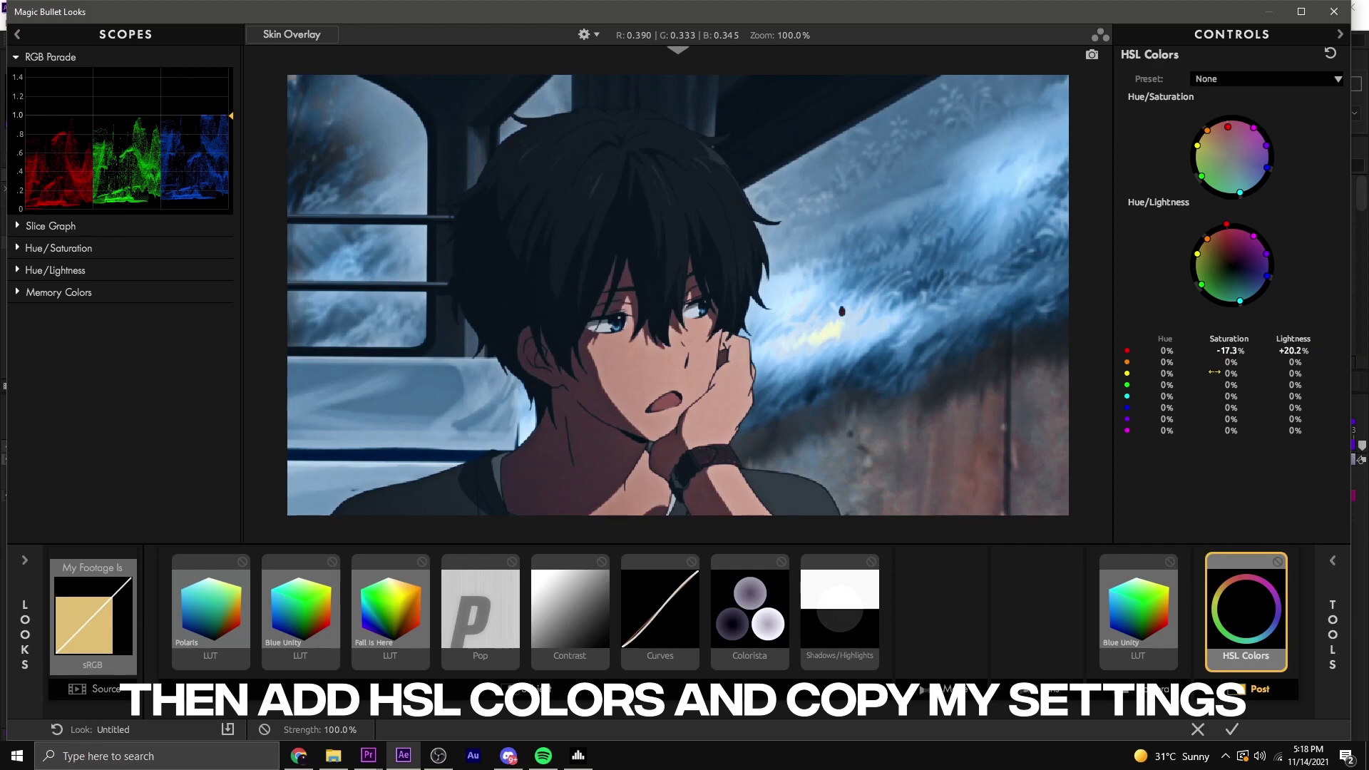
# - Leave yellow unchanged, desaturate cyans to -13.8% and lighten them to +29.4%
pyautogui.moveTo(1232, 374)
pyautogui.mouseDown()
pyautogui.moveTo(1306, 364)
pyautogui.moveTo(1216, 385)
pyautogui.moveTo(1335, 385)
pyautogui.mouseUp()
pyautogui.hotkey('ctrl', 'z')
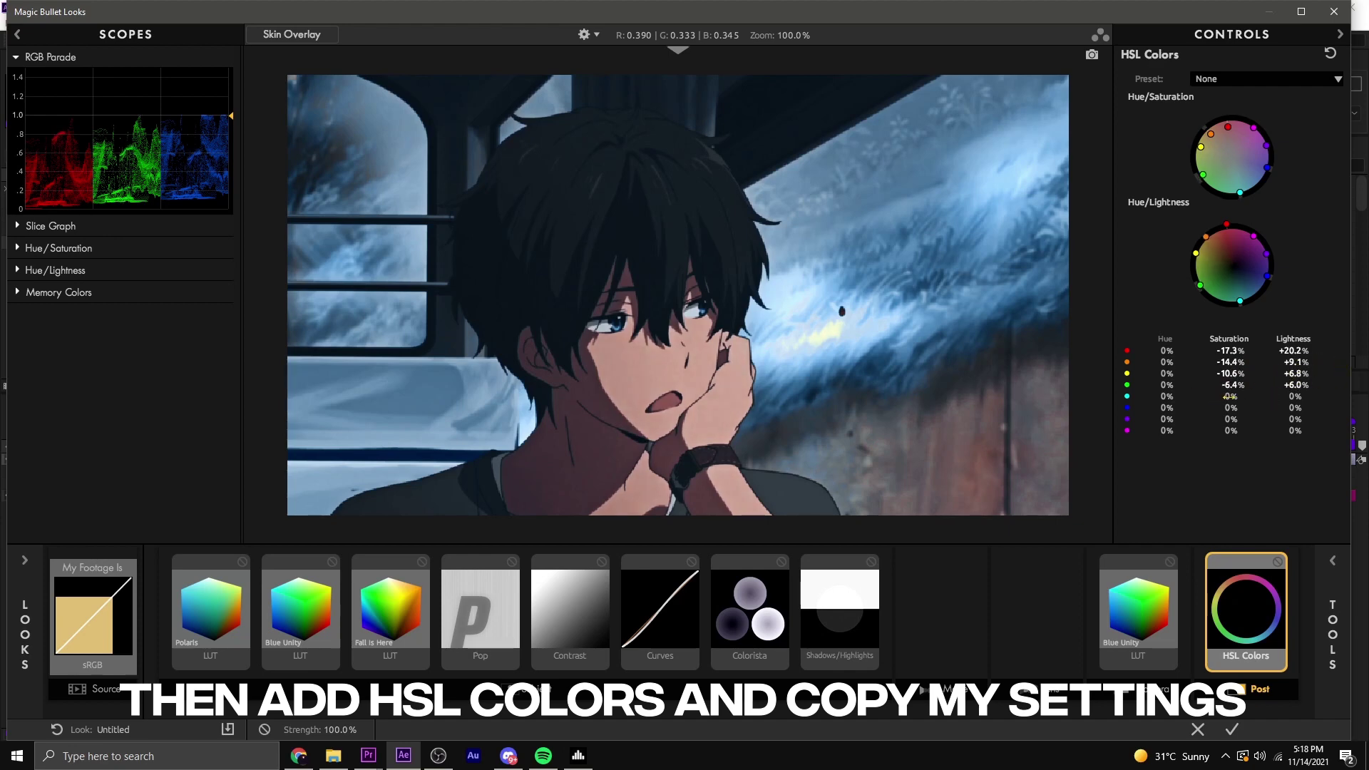
pyautogui.moveTo(1230, 395); pyautogui.dragTo(1158, 385)
pyautogui.moveTo(1295, 397)
pyautogui.mouseDown()
pyautogui.moveTo(1315, 396)
pyautogui.moveTo(1277, 409)
pyautogui.mouseUp()
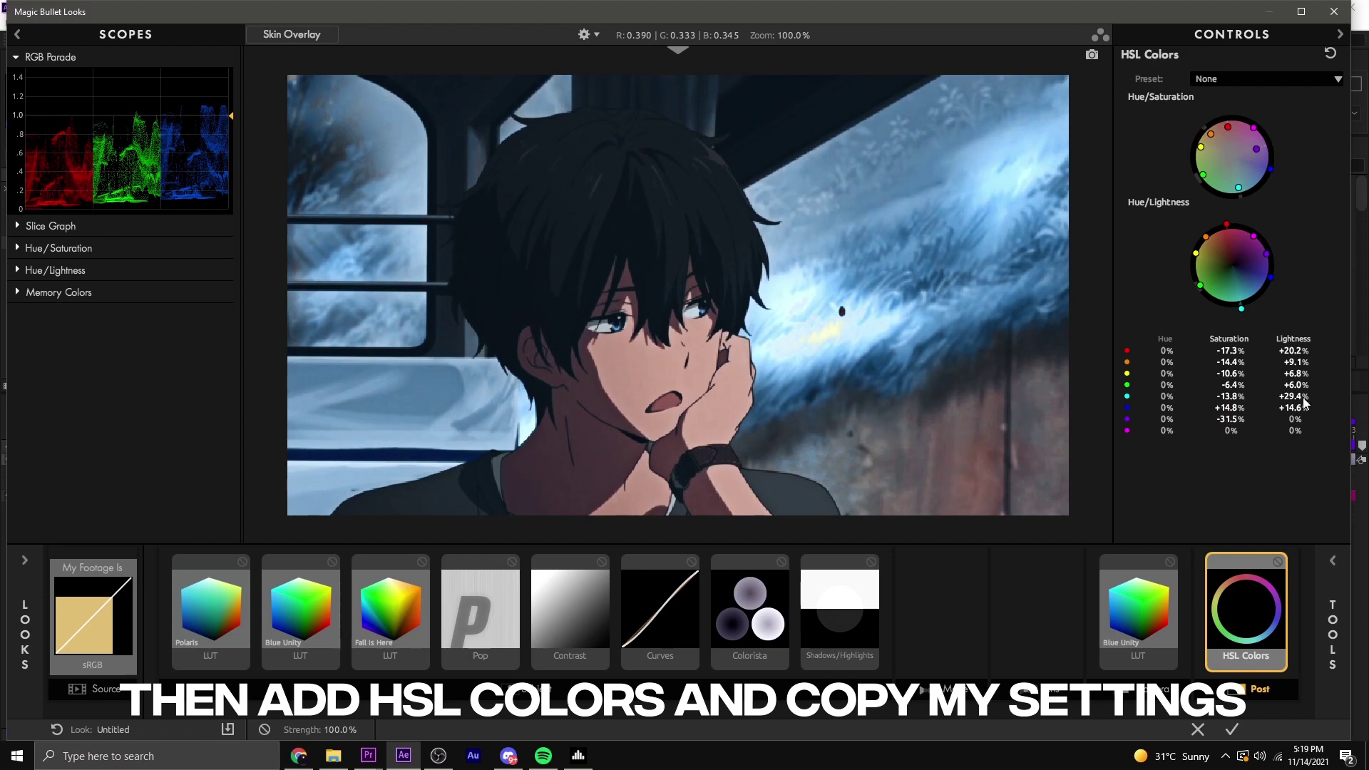
# - Add Mojo II after HSL Colors: Mojo 1.60%, Blue Squeeze 0%, Punch +9.10%, Bleach -21.00%
pyautogui.click(1332, 620)
pyautogui.doubleClick(1152, 456)
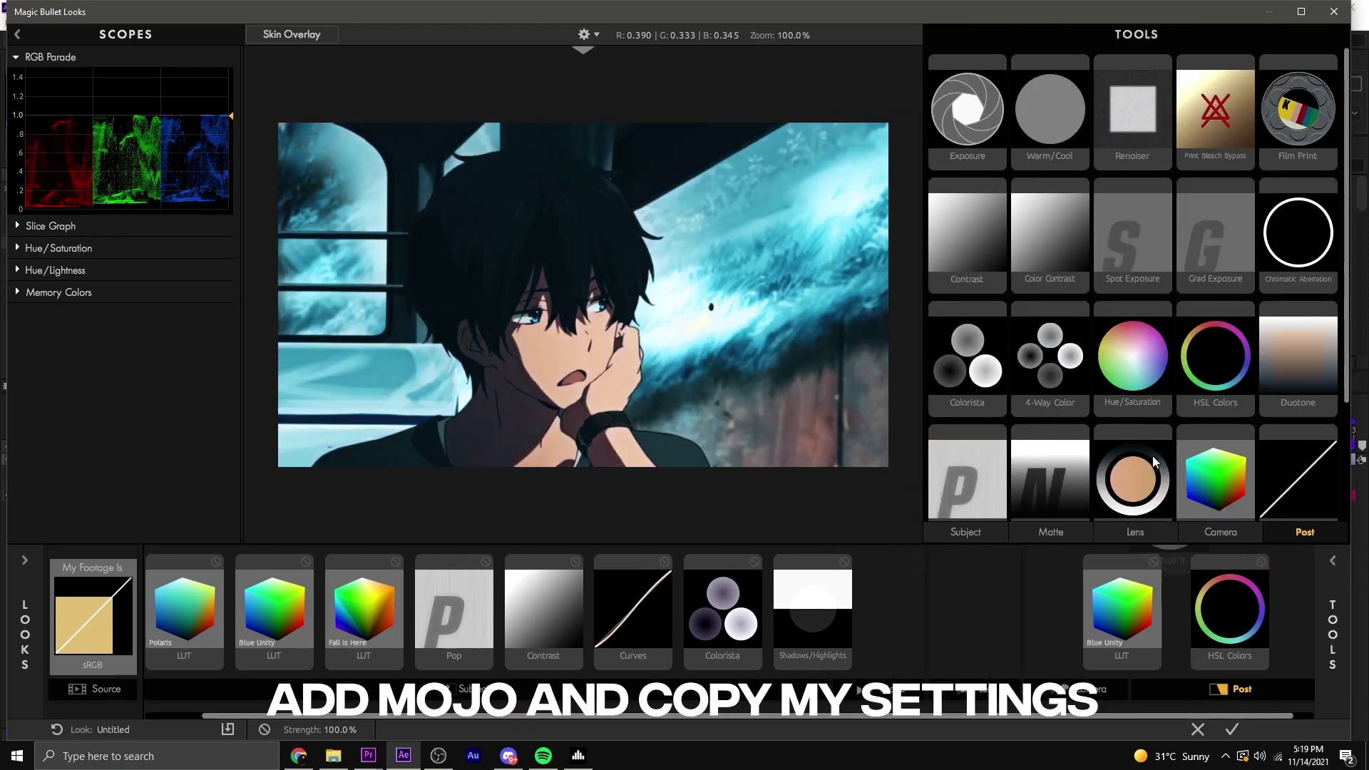
pyautogui.moveTo(1224, 94); pyautogui.dragTo(1183, 95)
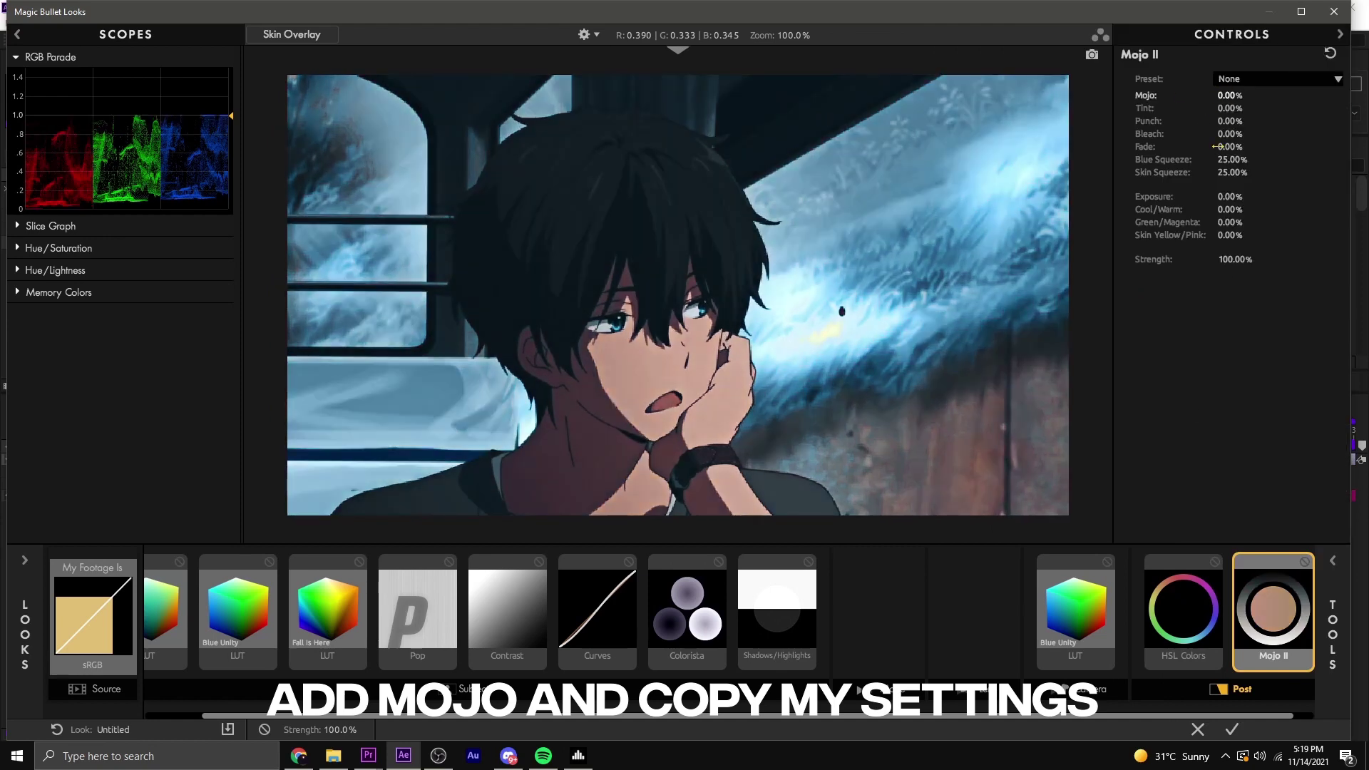
pyautogui.moveTo(1229, 159); pyautogui.dragTo(1191, 159)
pyautogui.moveTo(1230, 95); pyautogui.dragTo(1224, 94)
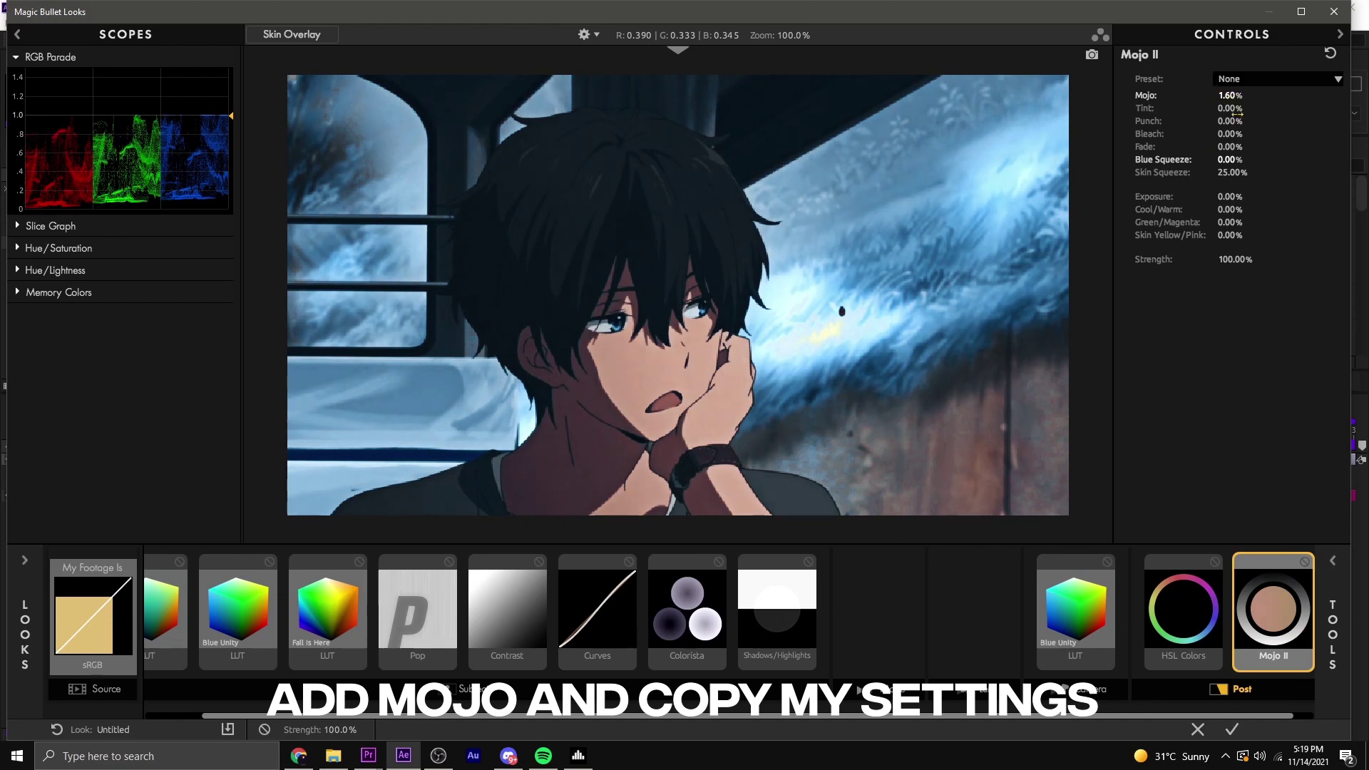
pyautogui.moveTo(1232, 121); pyautogui.dragTo(1290, 120)
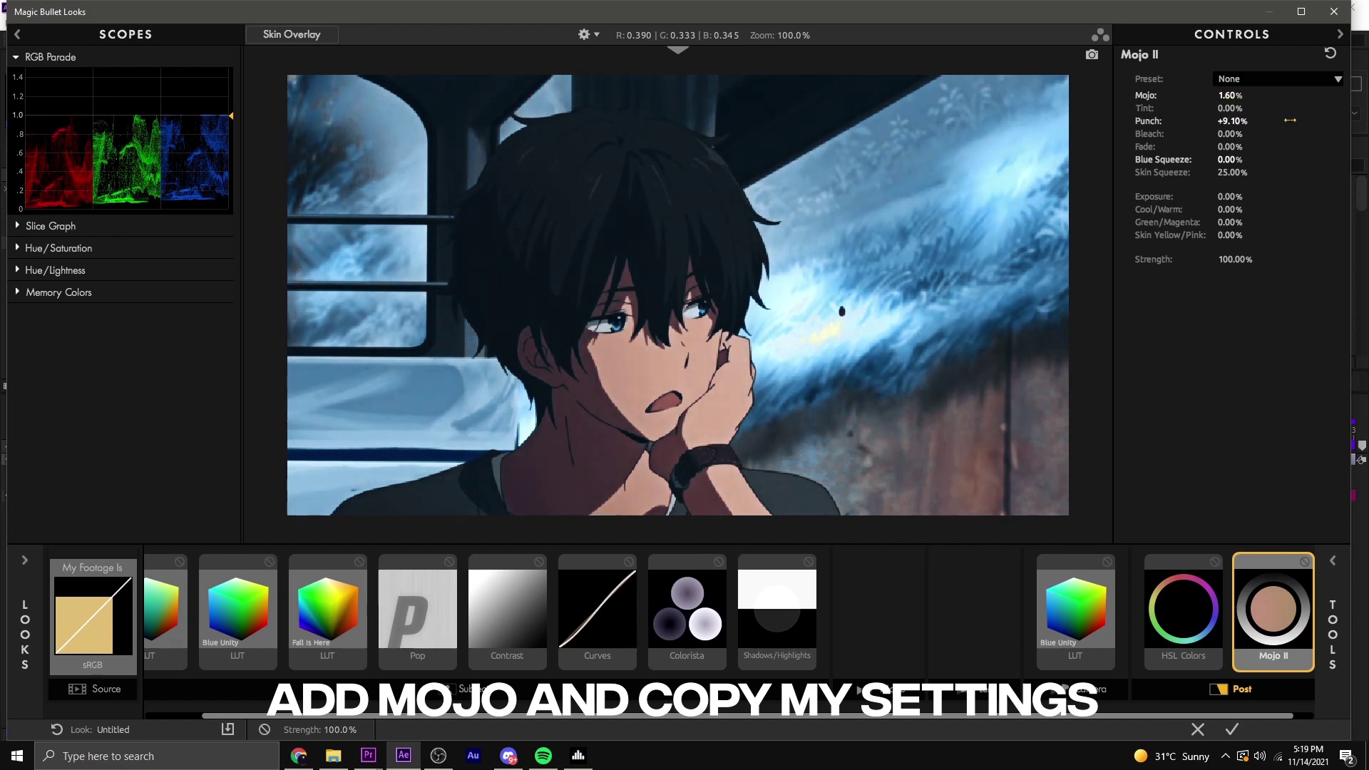
pyautogui.moveTo(1226, 134); pyautogui.dragTo(1131, 131)
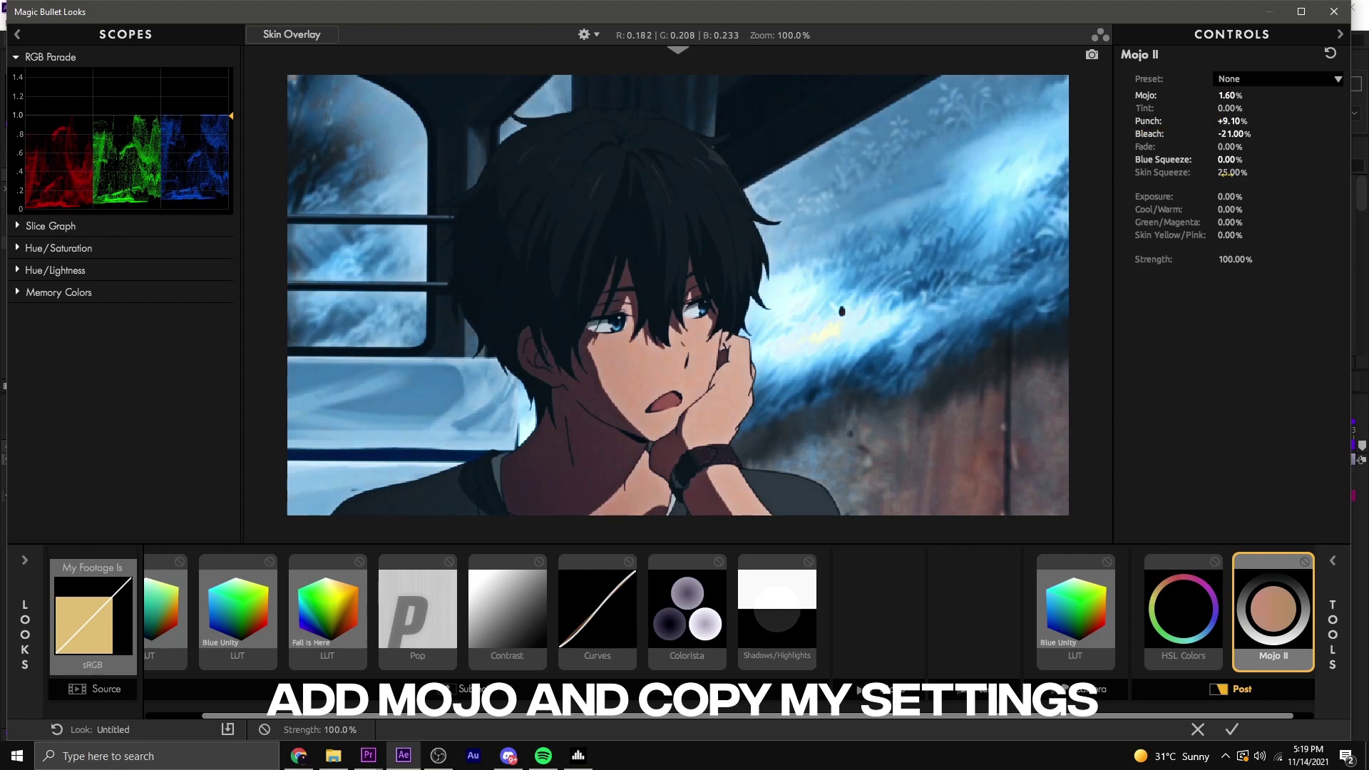
# - End the Post chain with a Blue Unity LUT and apply the finished look in After Effects
pyautogui.click(1332, 562)
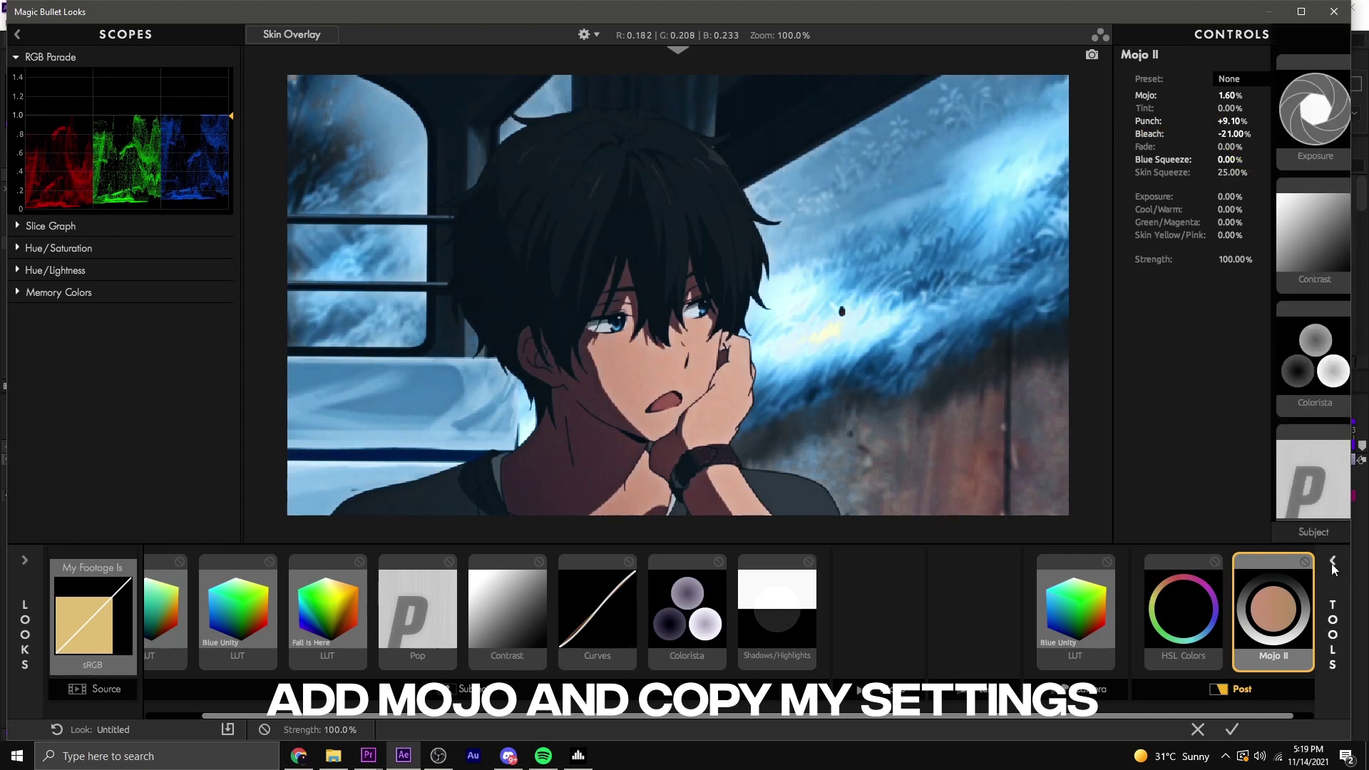
pyautogui.doubleClick(1215, 408)
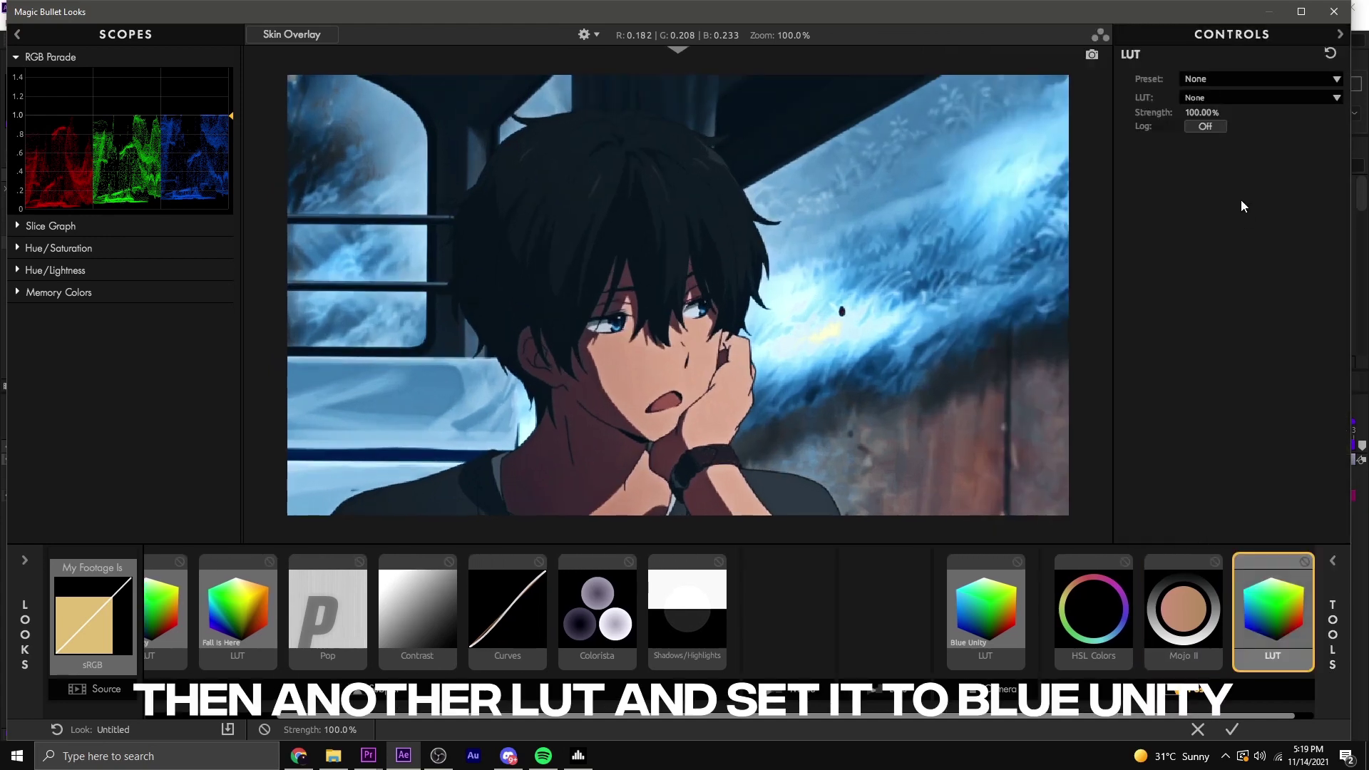
pyautogui.click(1228, 98)
pyautogui.click(1223, 157)
pyautogui.scroll(-3, 654, 396)
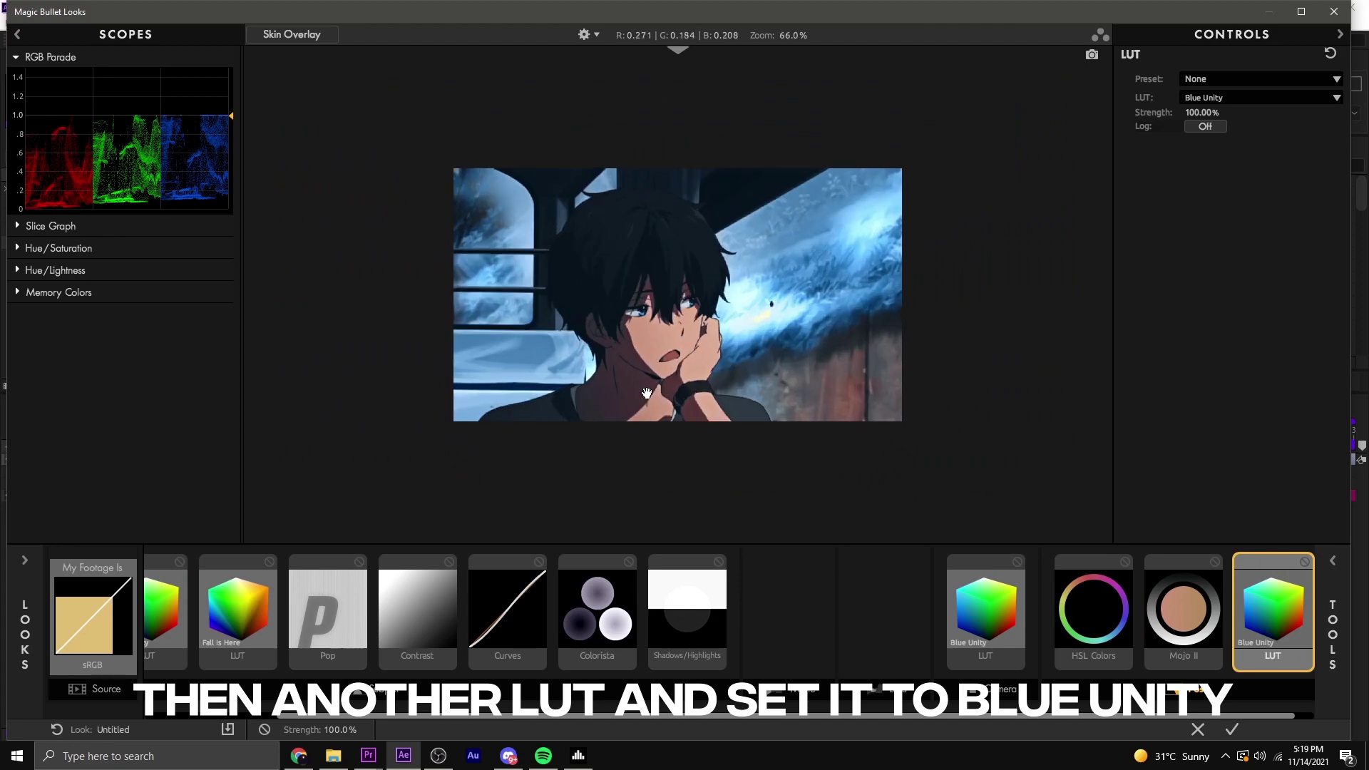
pyautogui.scroll(2, 654, 398)
pyautogui.scroll(-1, 820, 492)
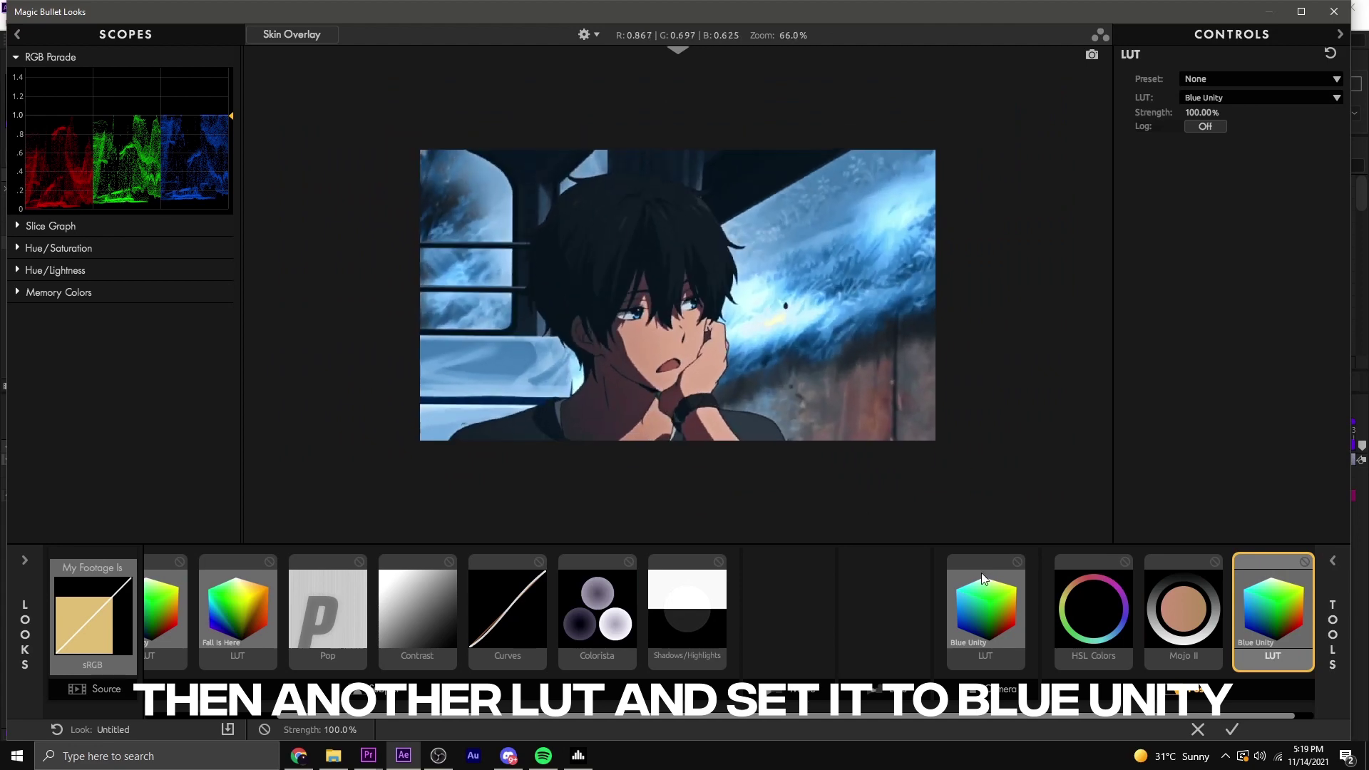
pyautogui.click(1239, 732)
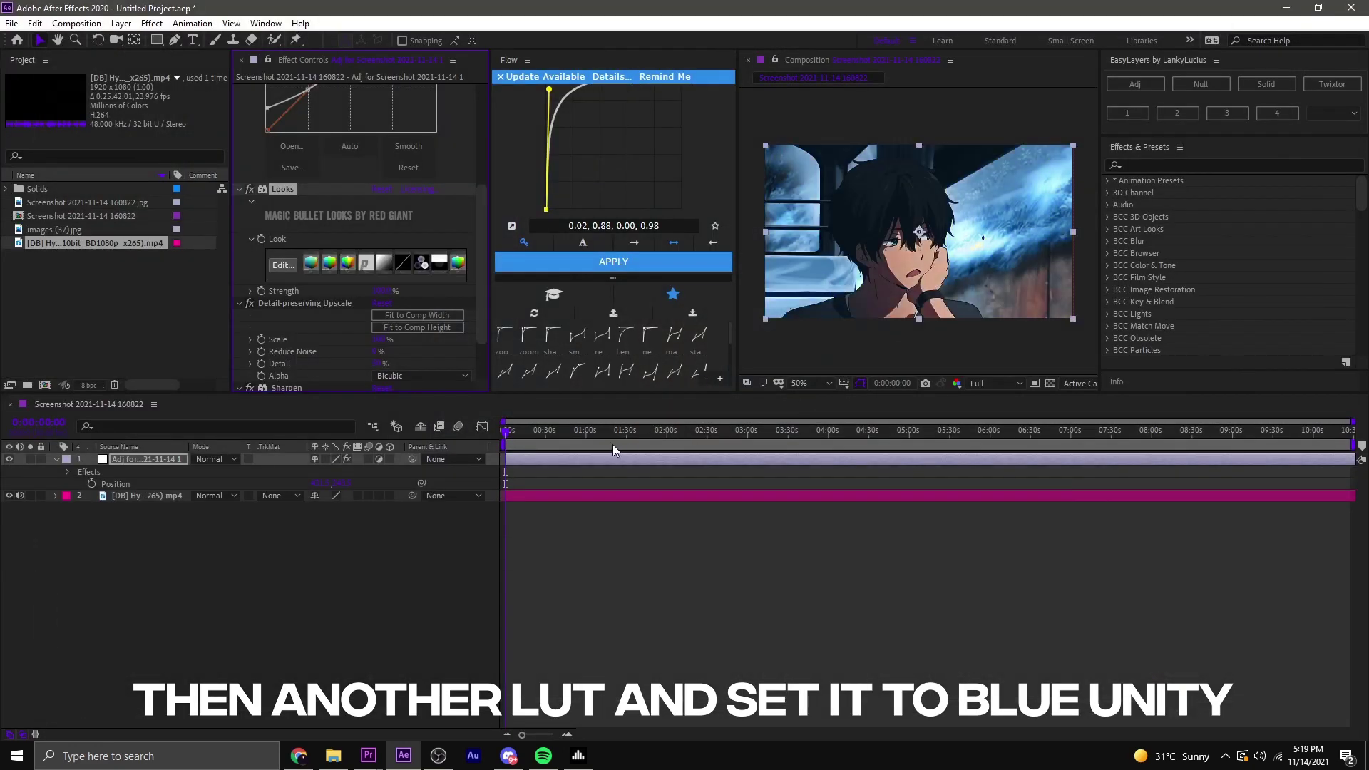
# - Preview further into the clip, return to the start, and set Reduce Noise to 100%
pyautogui.moveTo(613, 443); pyautogui.dragTo(872, 446)
pyautogui.moveTo(686, 448); pyautogui.dragTo(448, 469)
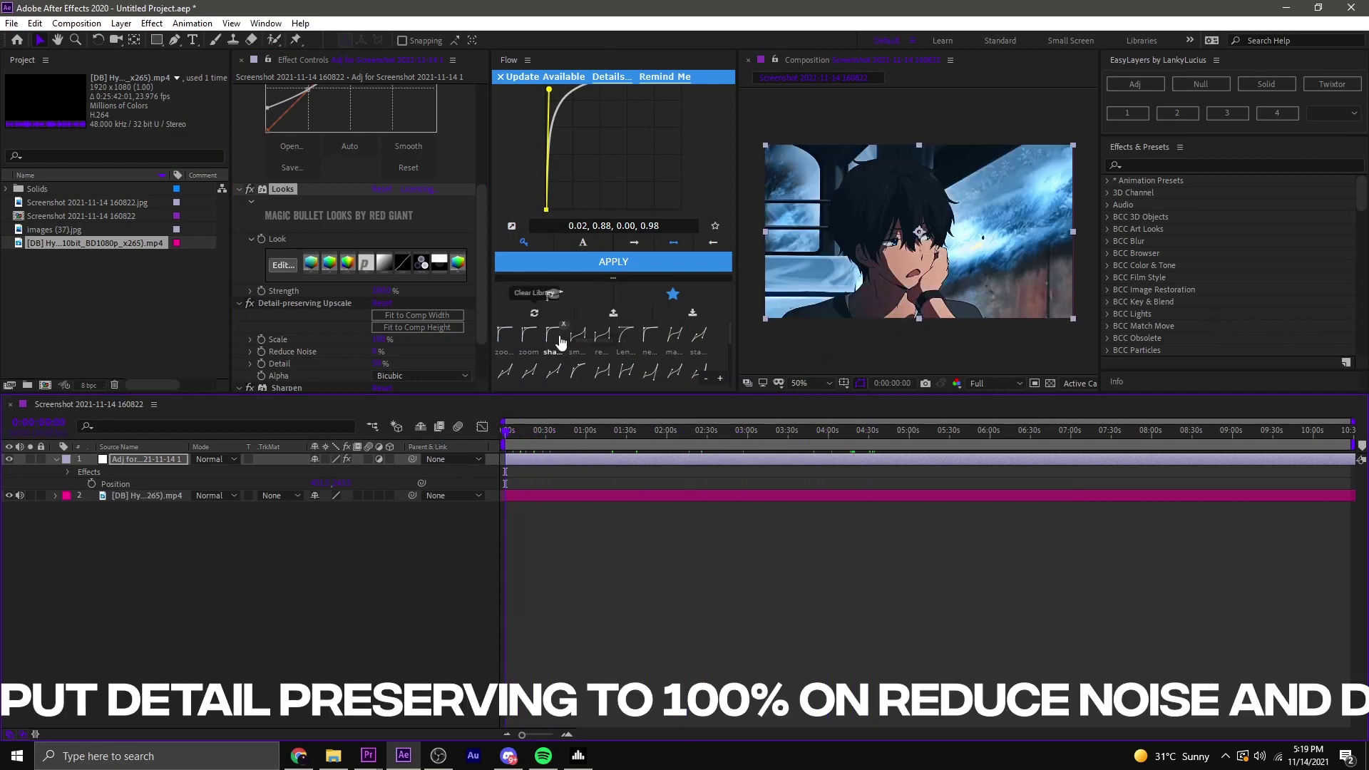
pyautogui.scroll(-2, 346, 284)
pyautogui.click(373, 286)
pyautogui.write('100')
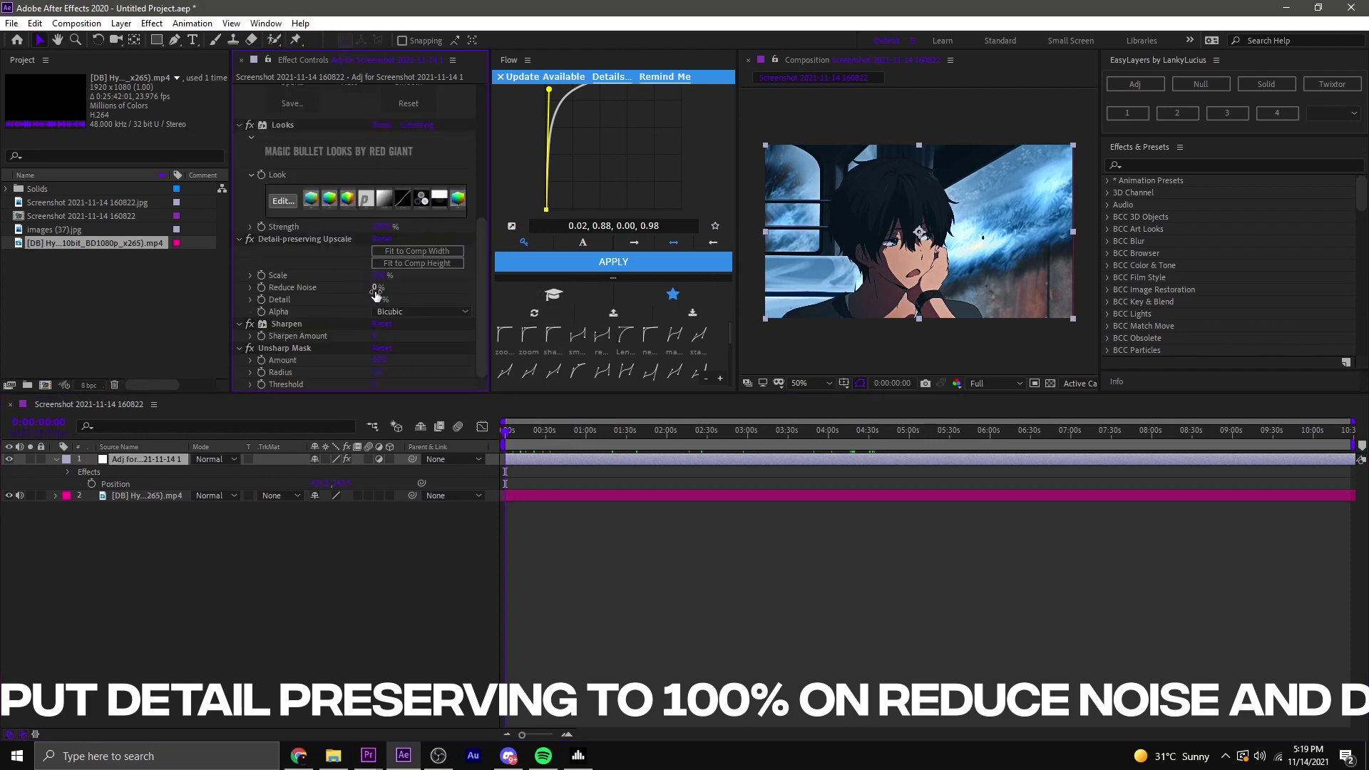
pyautogui.press('Return')
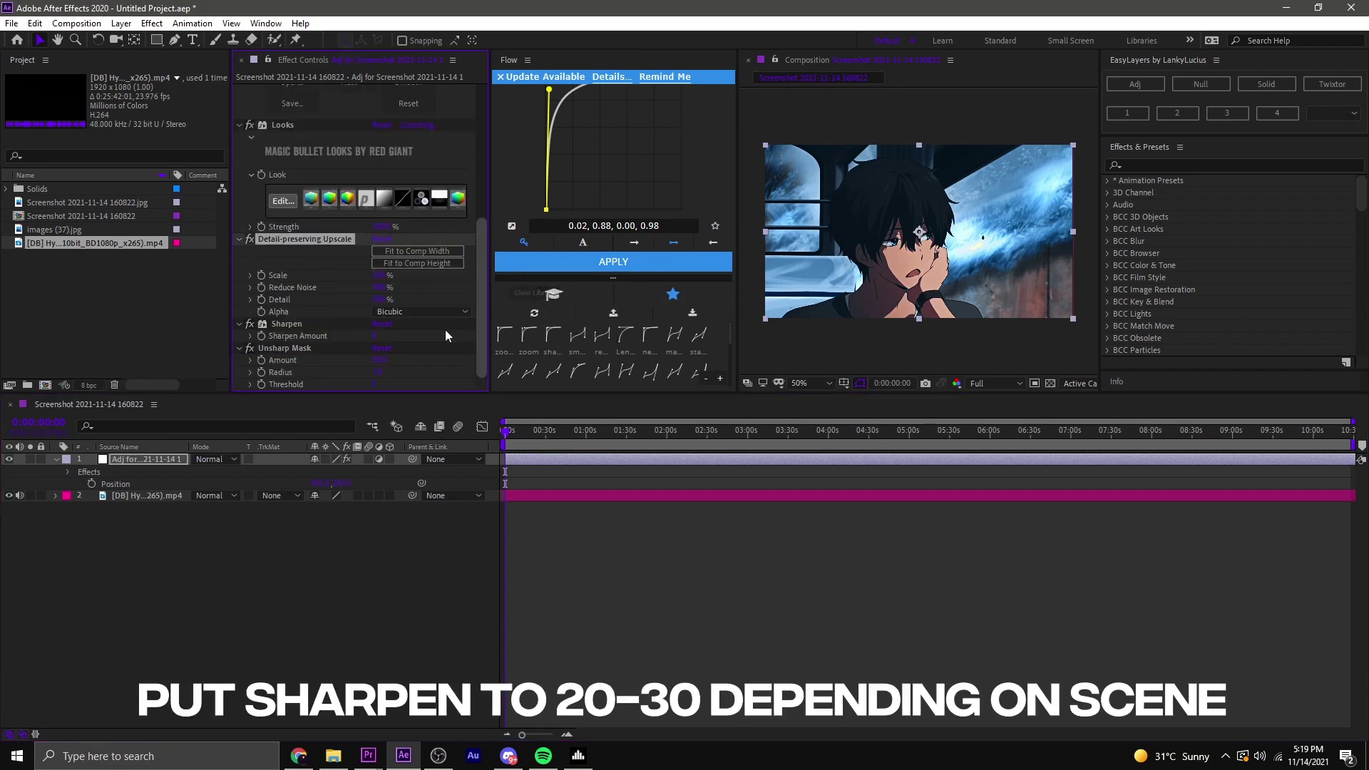
# - Set the Sharpen Amount to 20 and scrub the Unsharp Mask Amount higher
pyautogui.click(378, 336)
pyautogui.write('20')
pyautogui.press('Return')
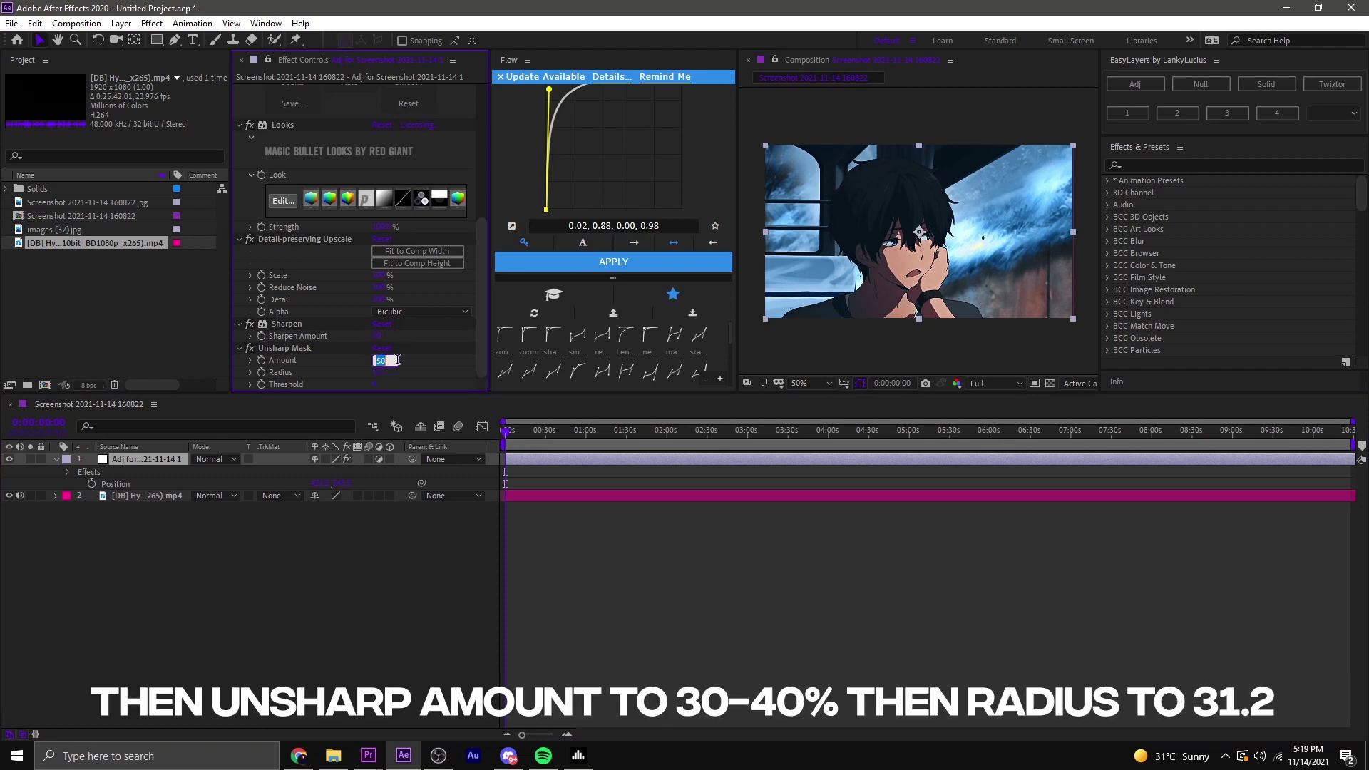
pyautogui.moveTo(378, 366); pyautogui.dragTo(459, 374)
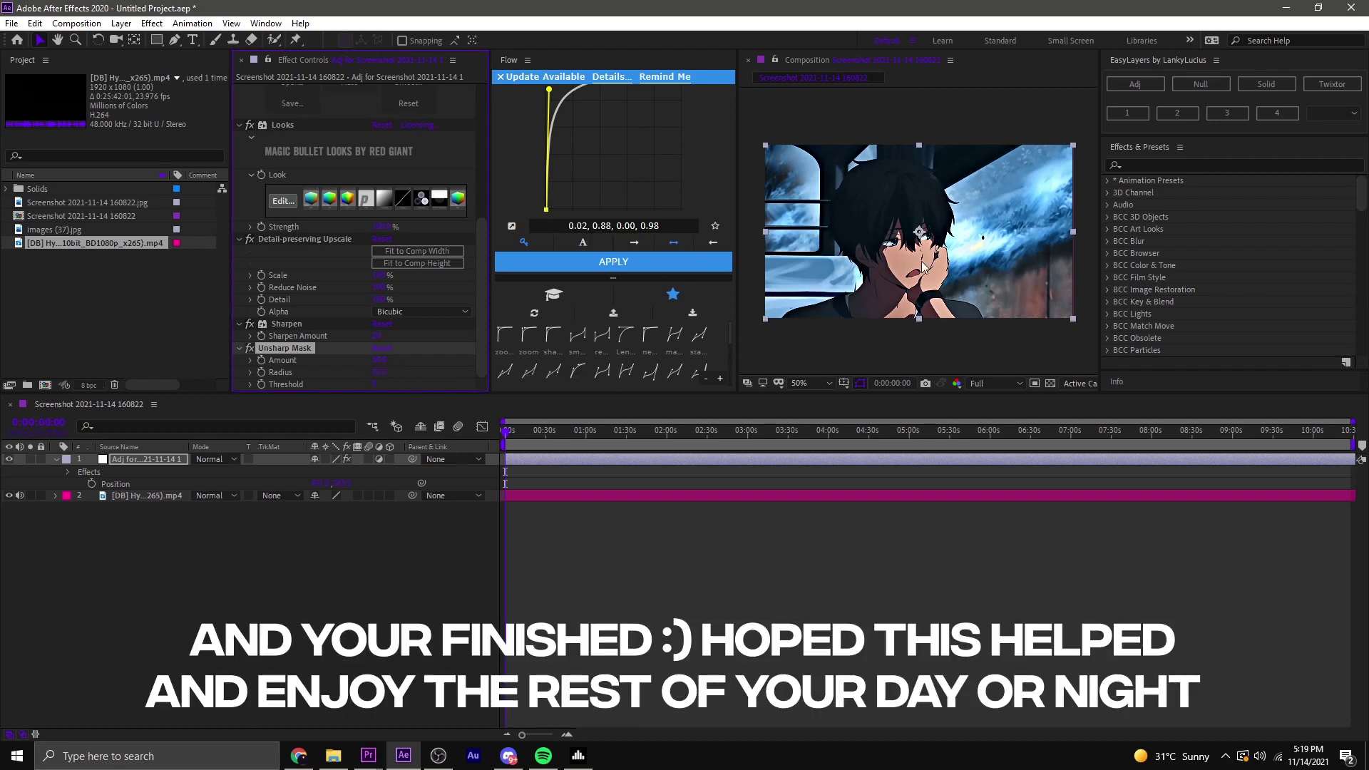
pyautogui.click(250, 350)
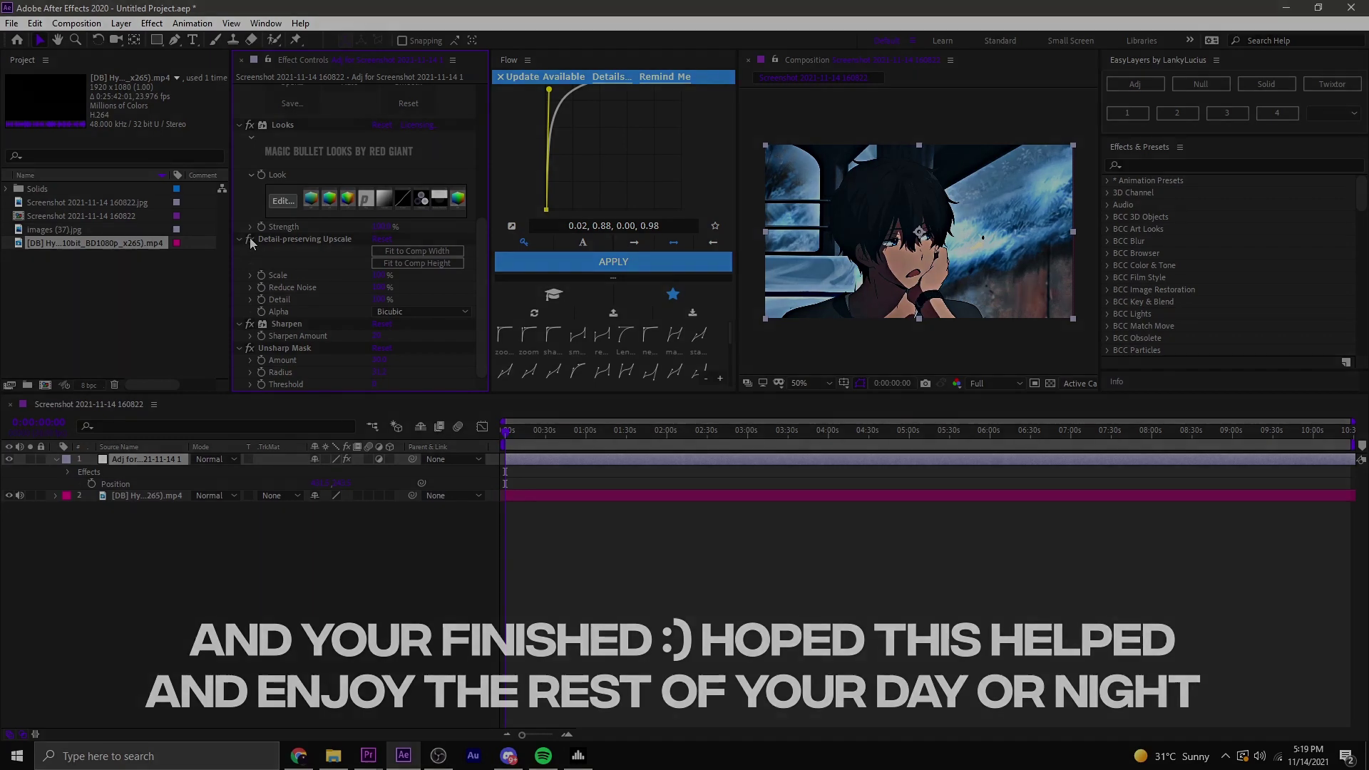
pyautogui.scroll(3, 335, 249)
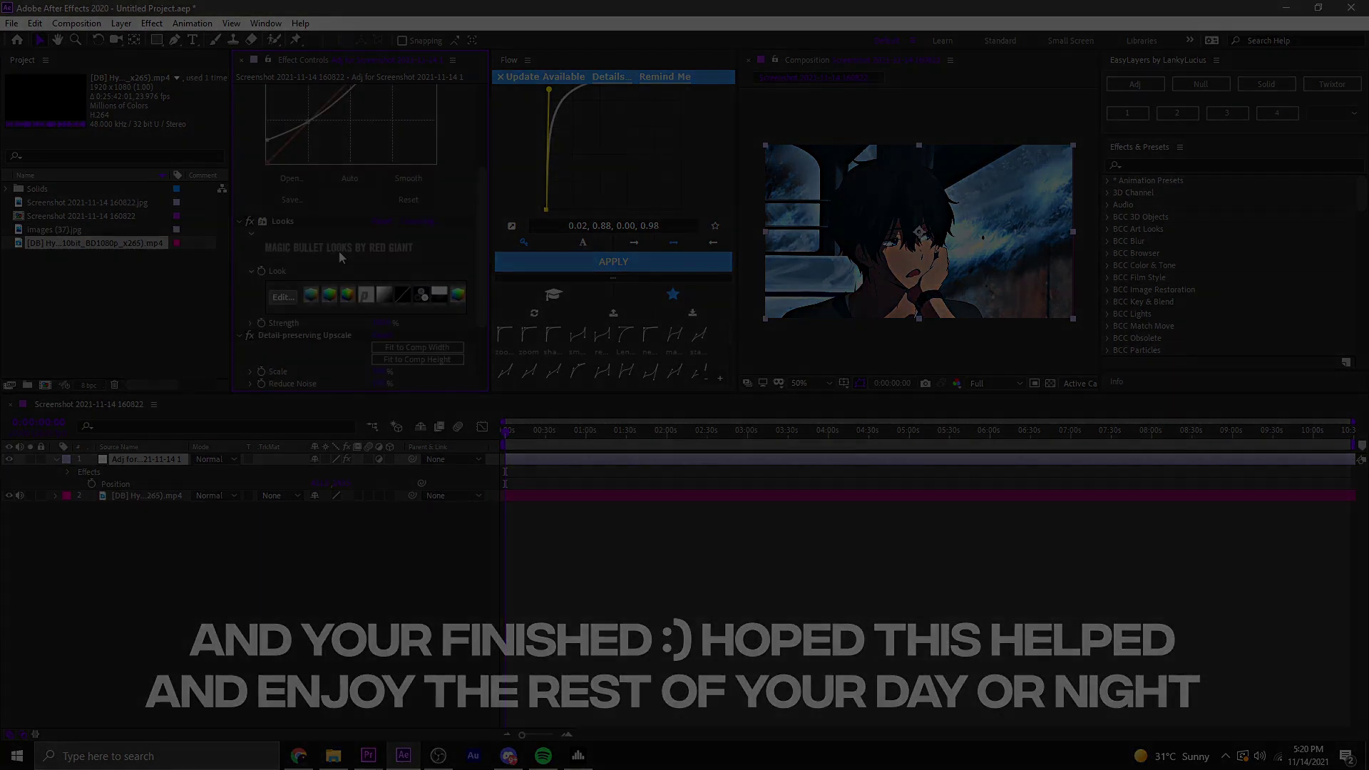